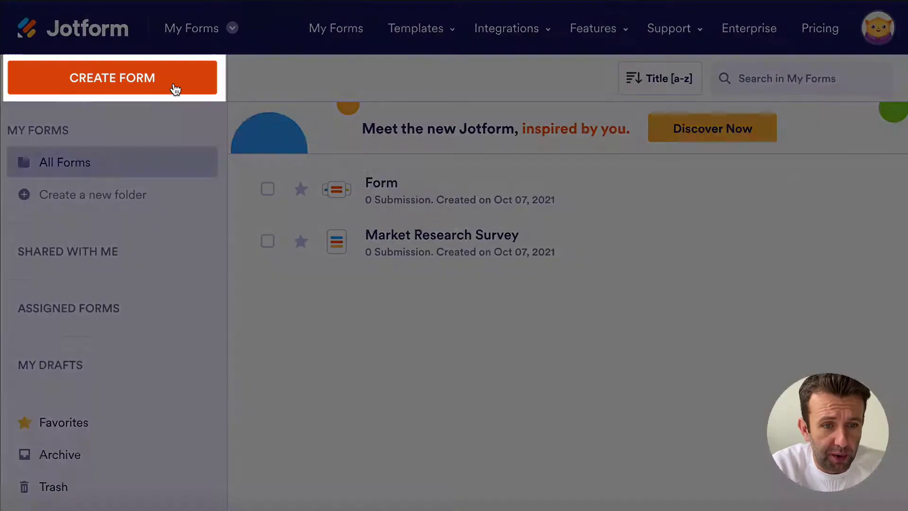
Look through the premade survey templates and the form import options in the Create a Form chooser
click(175, 89)
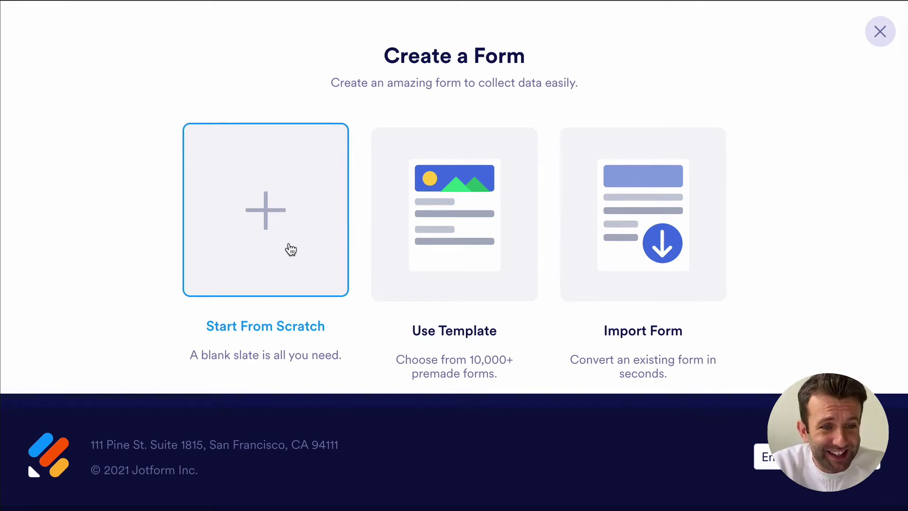
click(403, 257)
scroll(273, 284, down, 2)
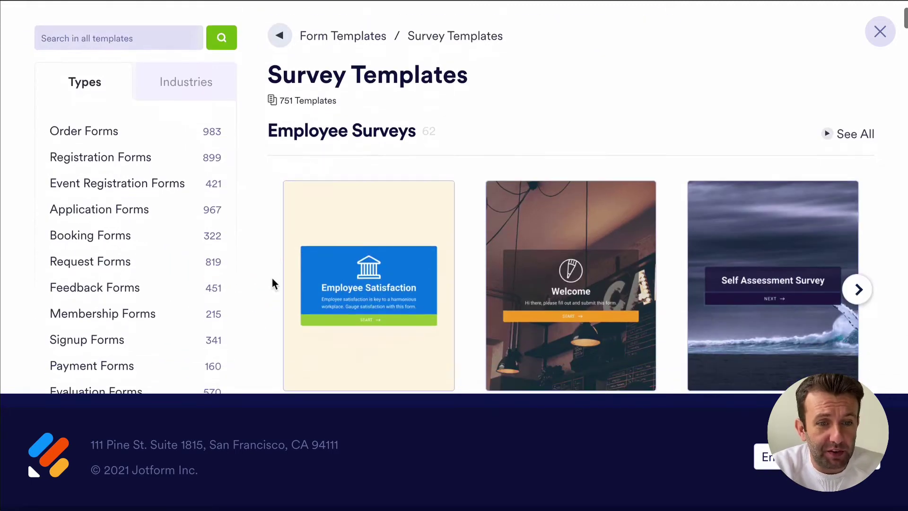
scroll(274, 284, down, 15)
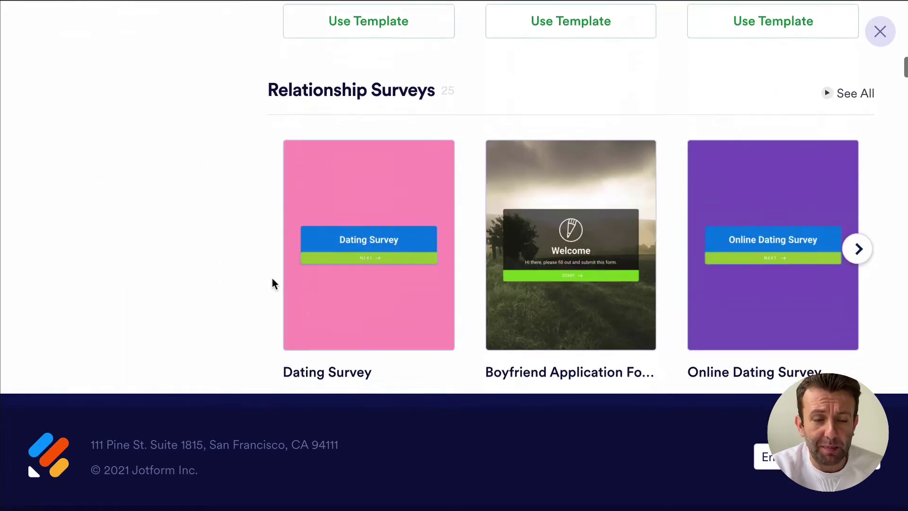
scroll(273, 283, down, 8)
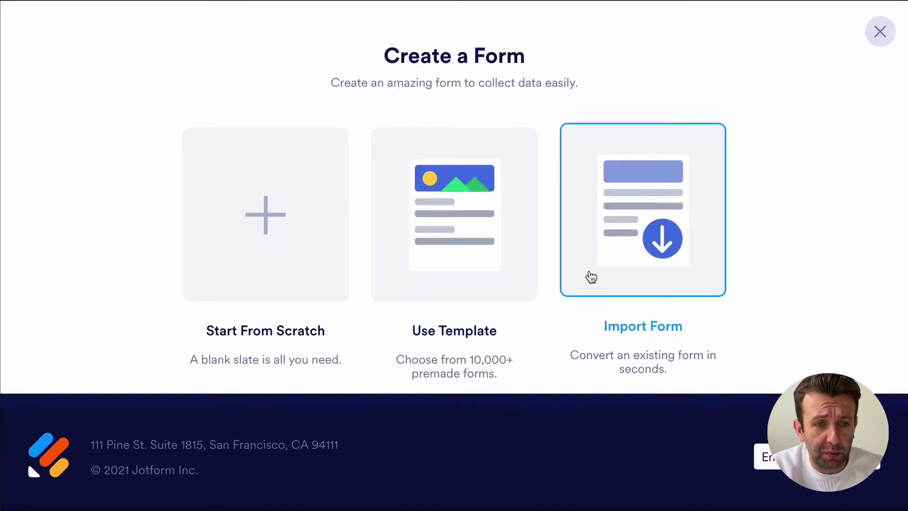
click(592, 277)
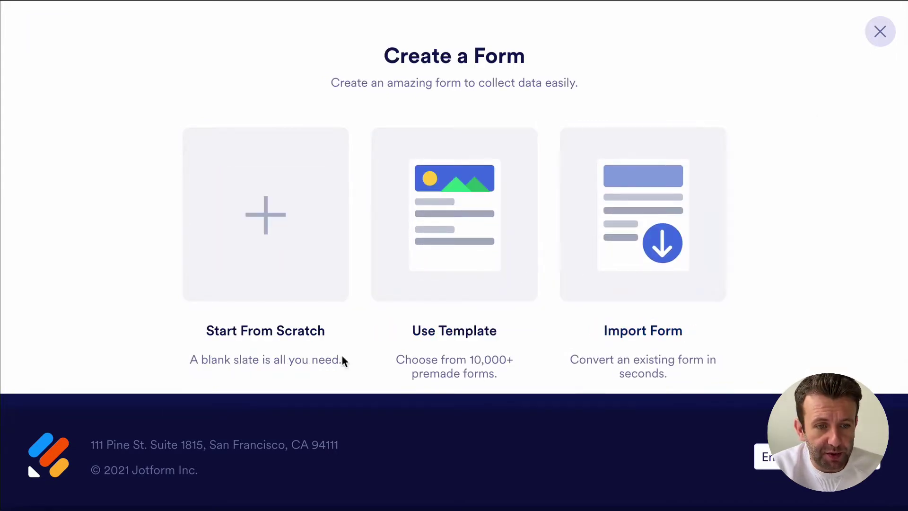
Start a form from scratch and scroll through the sample feedback and market research surveys
click(282, 251)
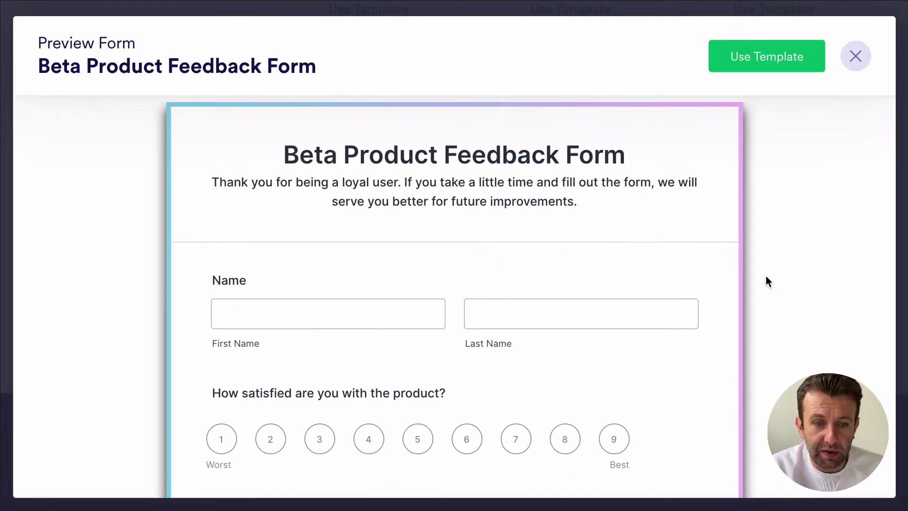
scroll(766, 276, down, 3)
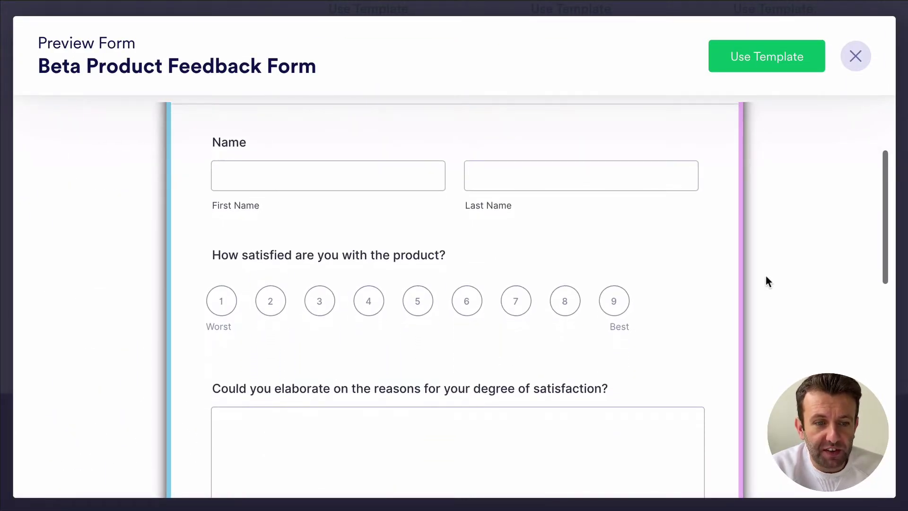
scroll(766, 277, down, 3)
scroll(767, 281, down, 3)
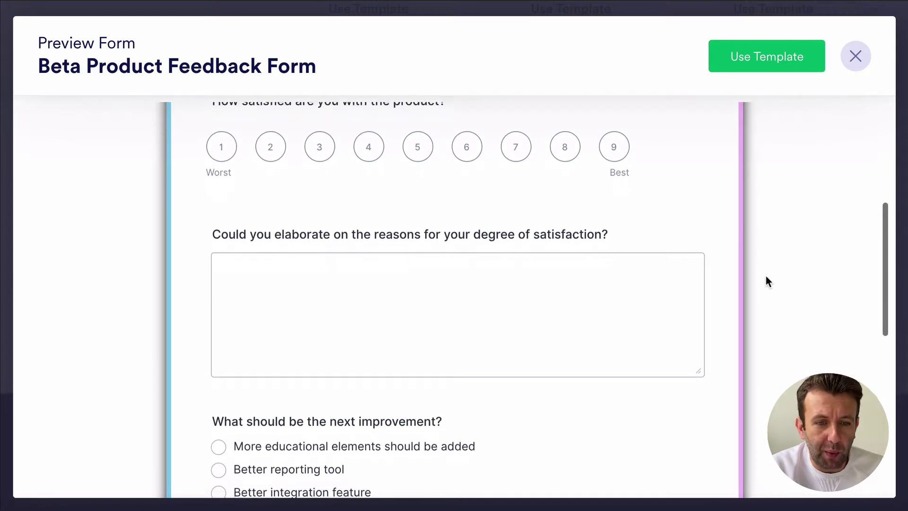
scroll(766, 277, down, 4)
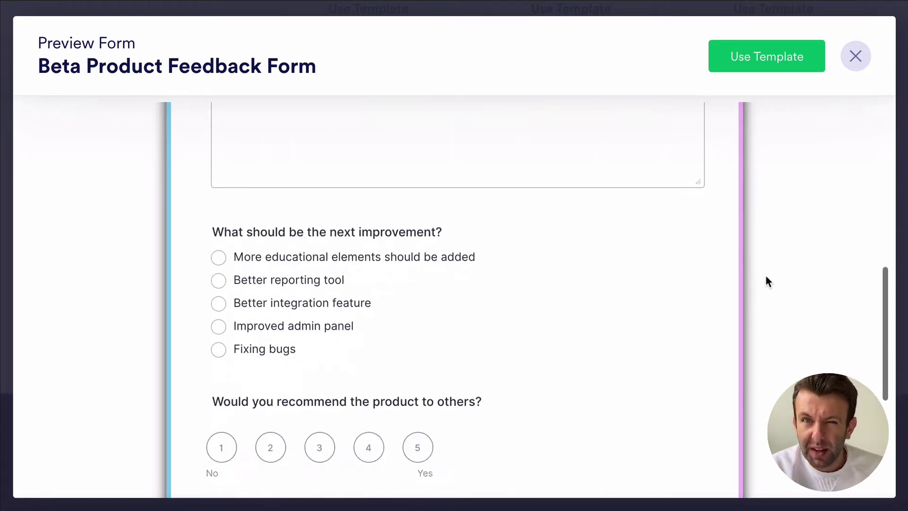
scroll(767, 277, down, 3)
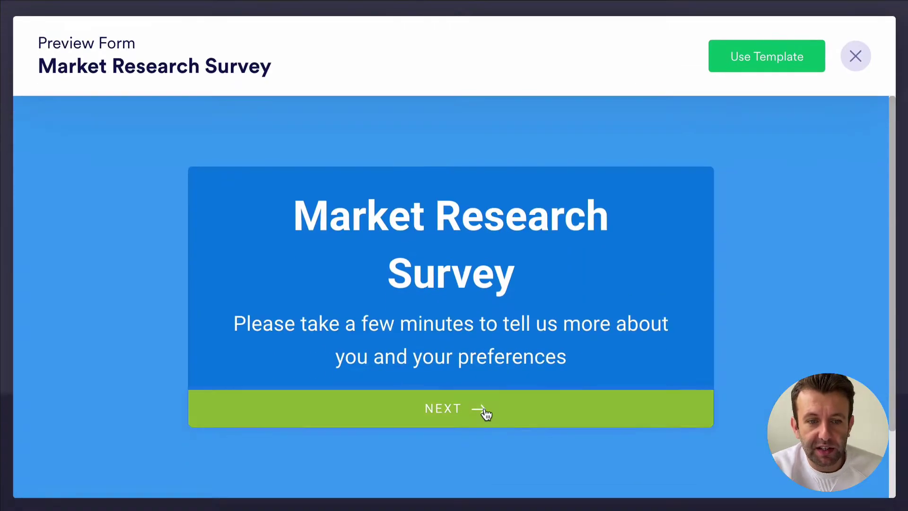
Try the sample survey, answering Male, 35-44 and Married
click(485, 407)
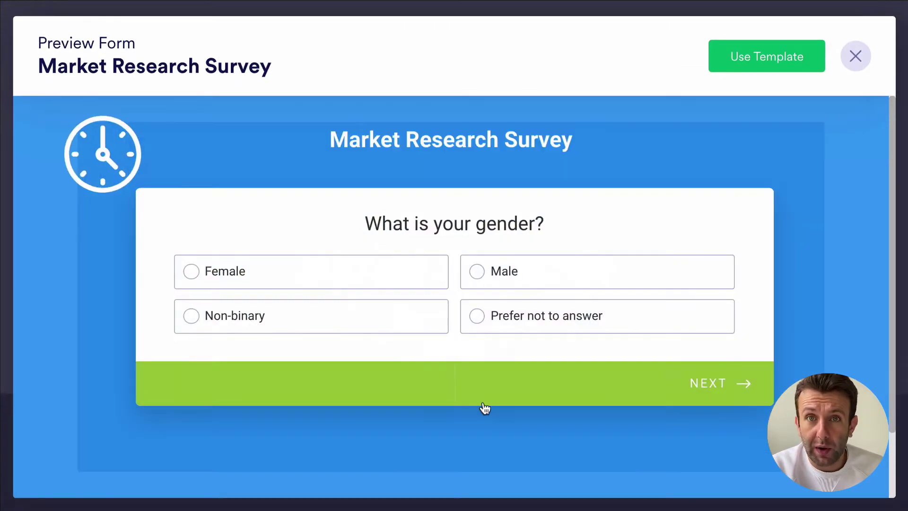
click(473, 279)
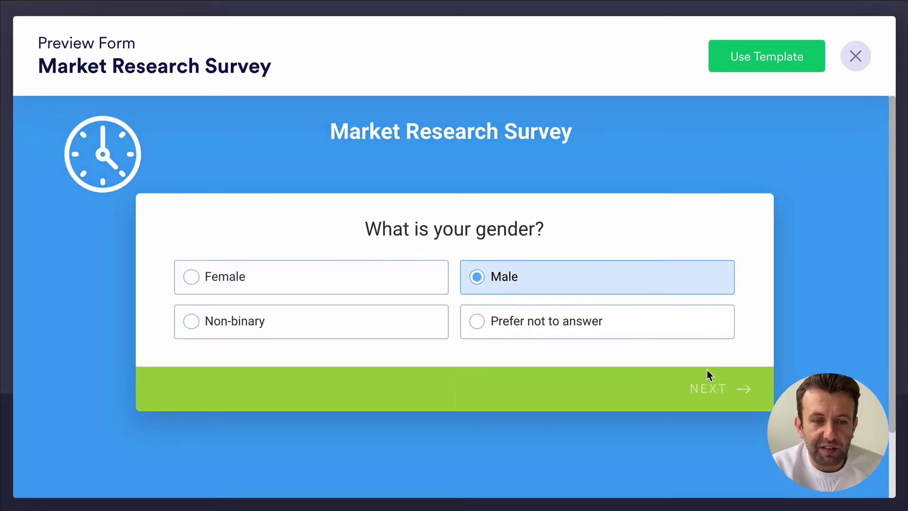
click(709, 378)
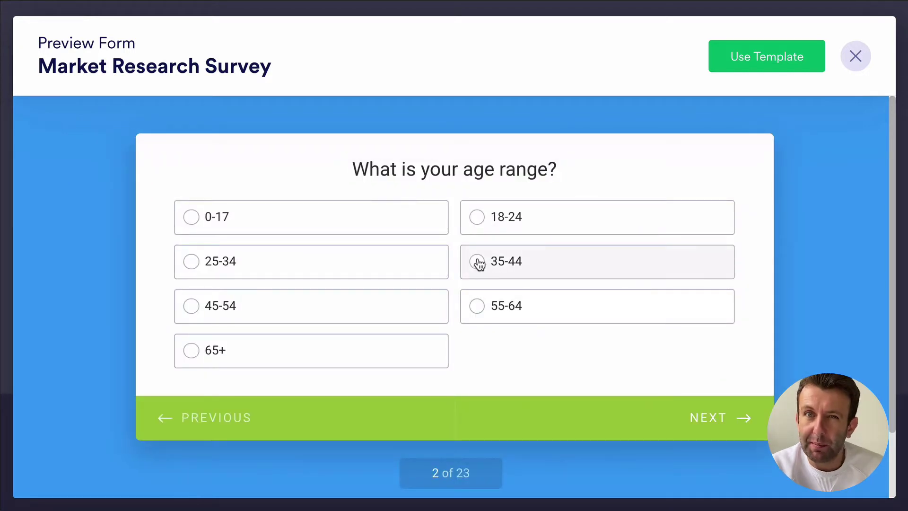
click(478, 263)
click(700, 407)
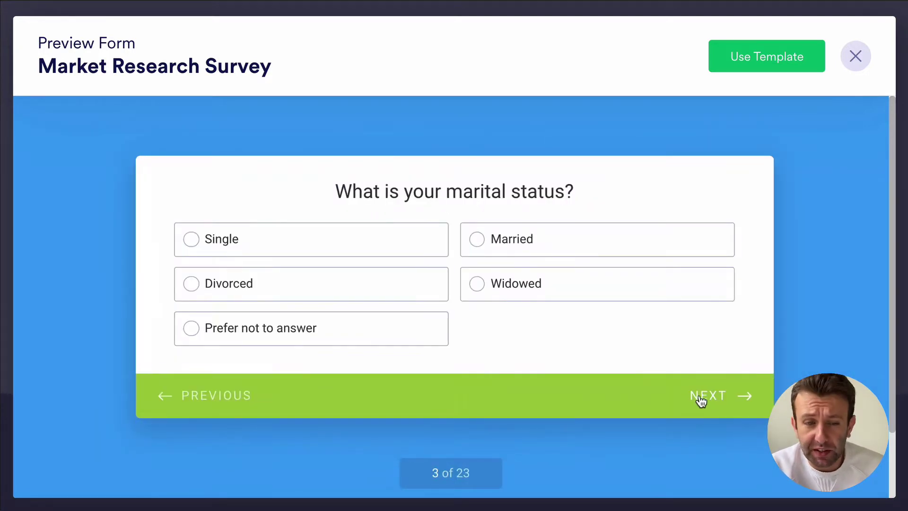
click(477, 242)
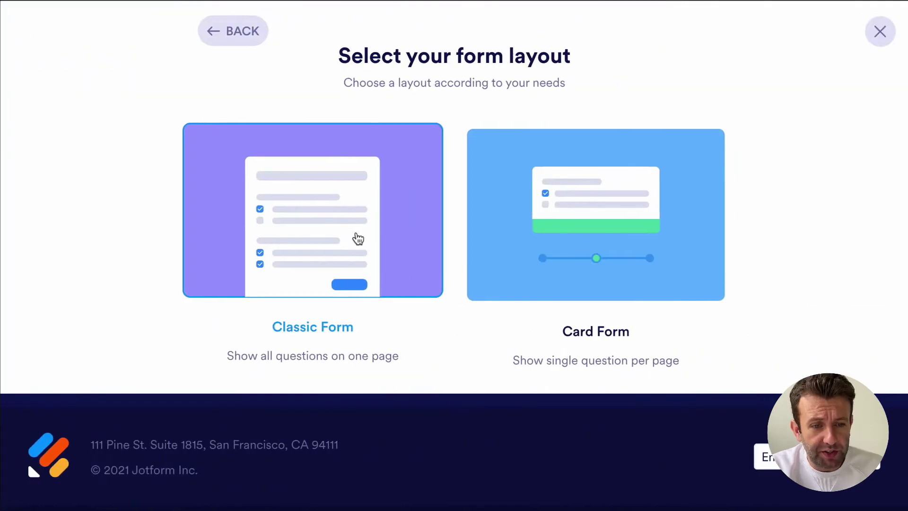
Choose the Card Form layout and show the Basic form elements
click(558, 249)
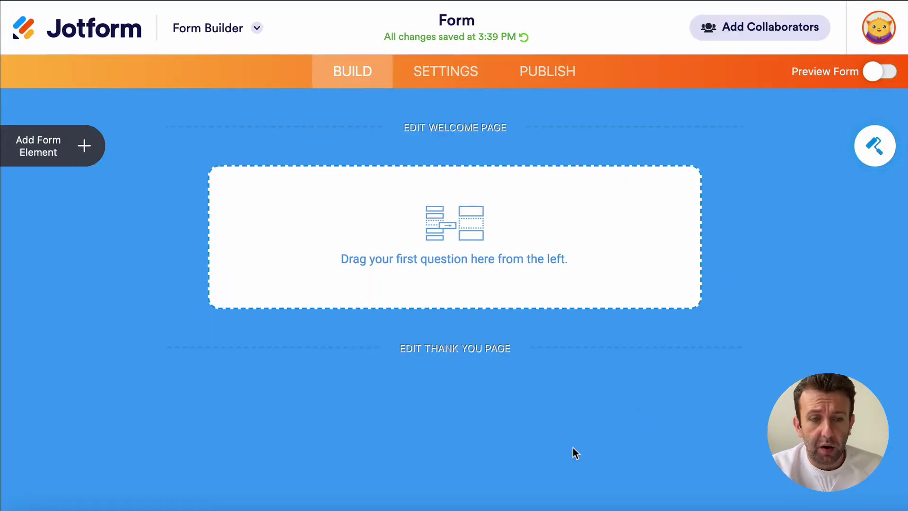
click(85, 150)
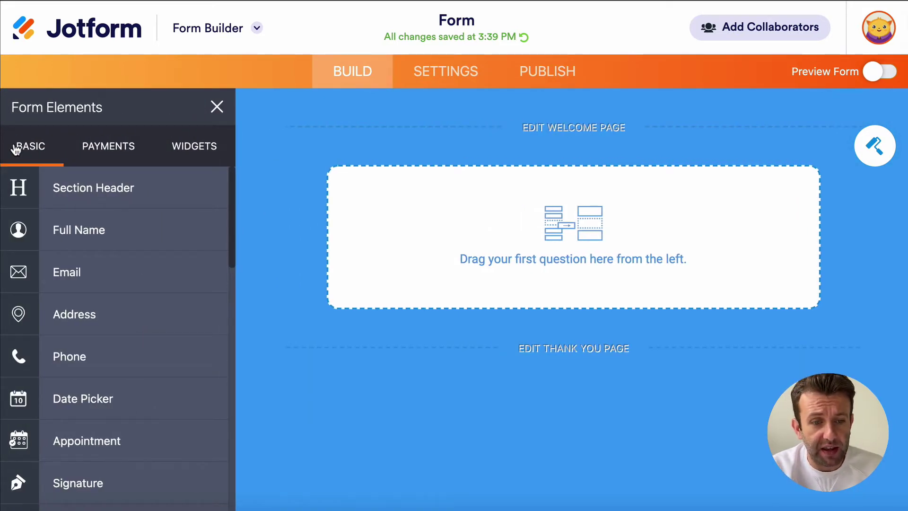
scroll(56, 269, down, 8)
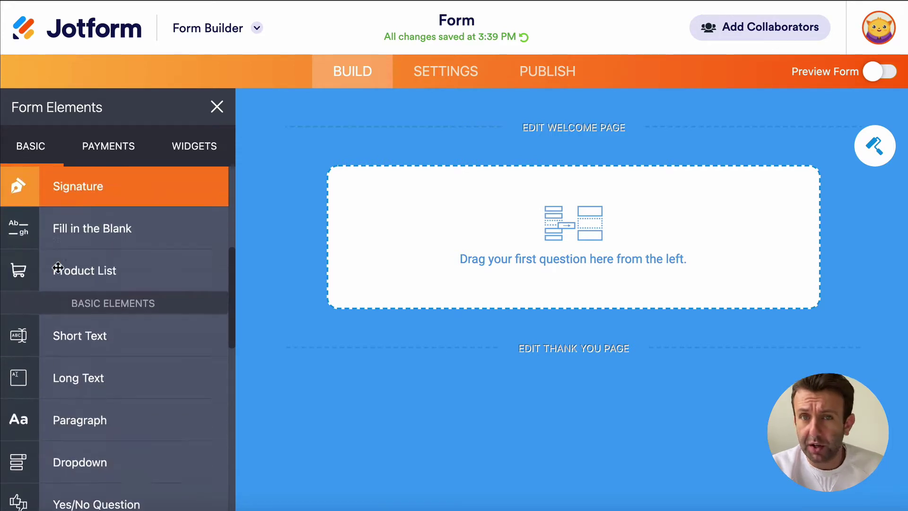
Browse the Payments and Widgets element lists, then return to Basic
click(94, 147)
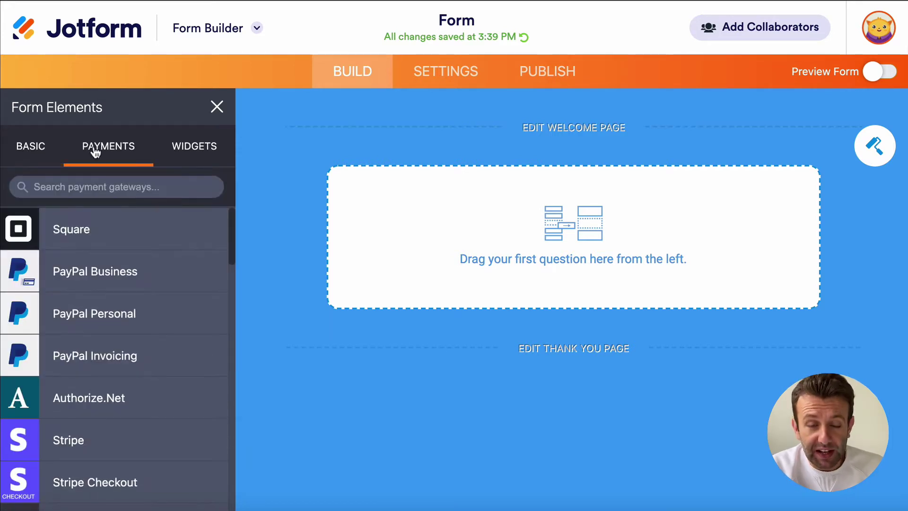
scroll(122, 276, down, 2)
scroll(122, 277, up, 2)
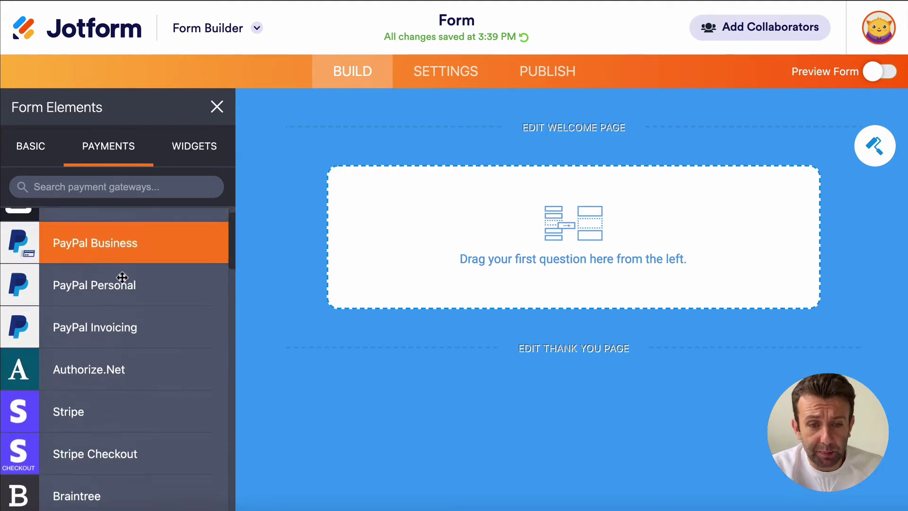
click(184, 156)
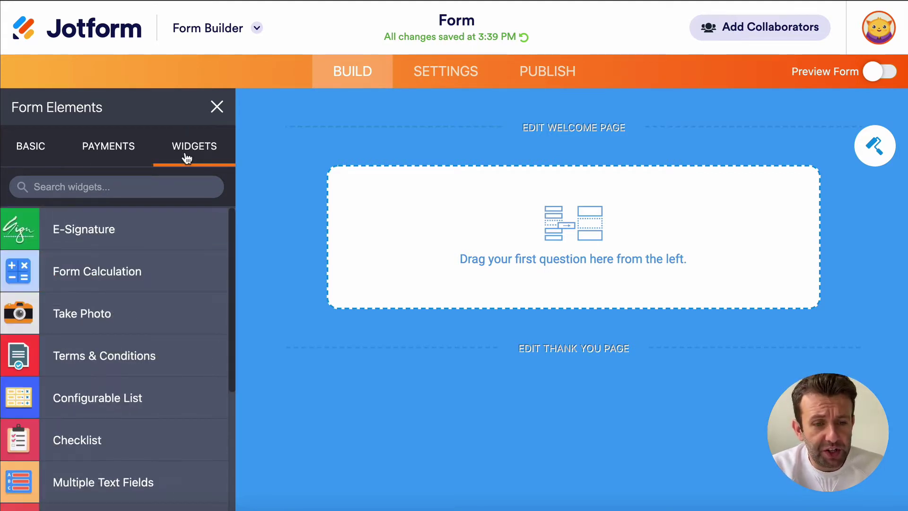
scroll(173, 316, down, 5)
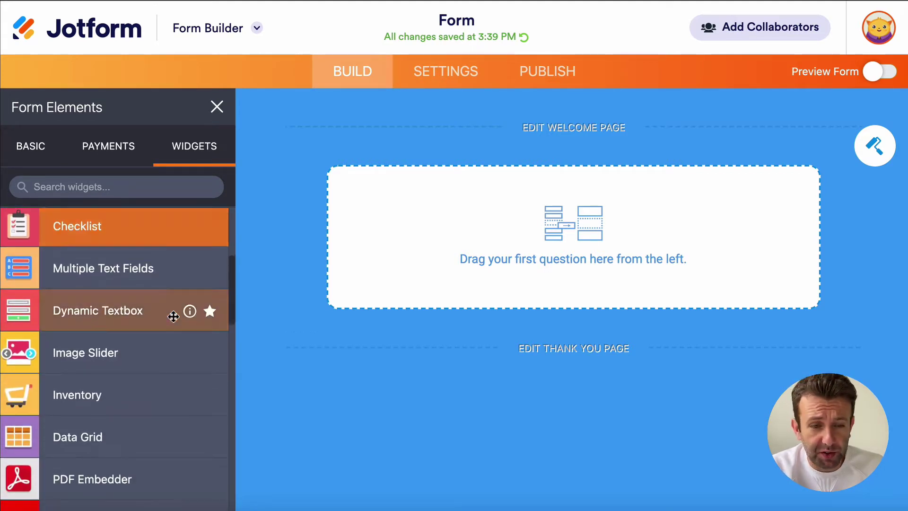
scroll(173, 316, down, 2)
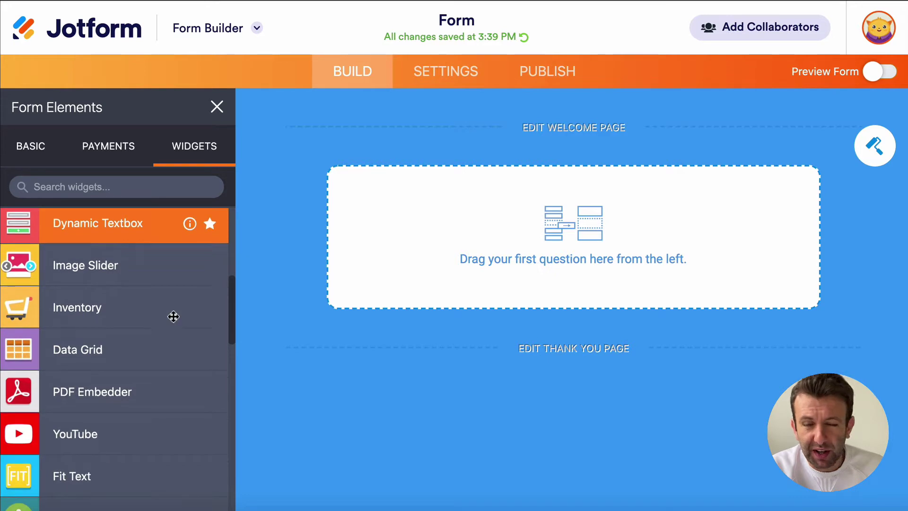
click(33, 152)
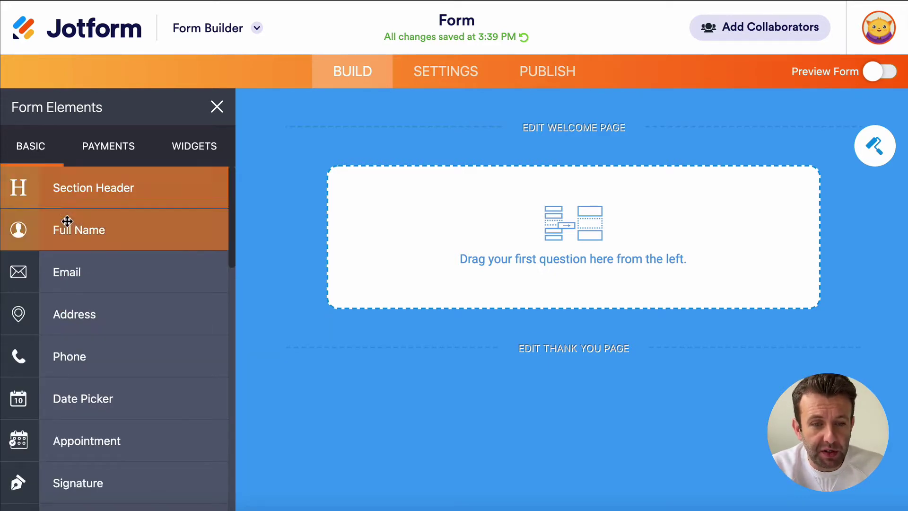
Add Full Name, Email, Dropdown and Star Rating questions to the card form
drag(68, 233, 493, 242)
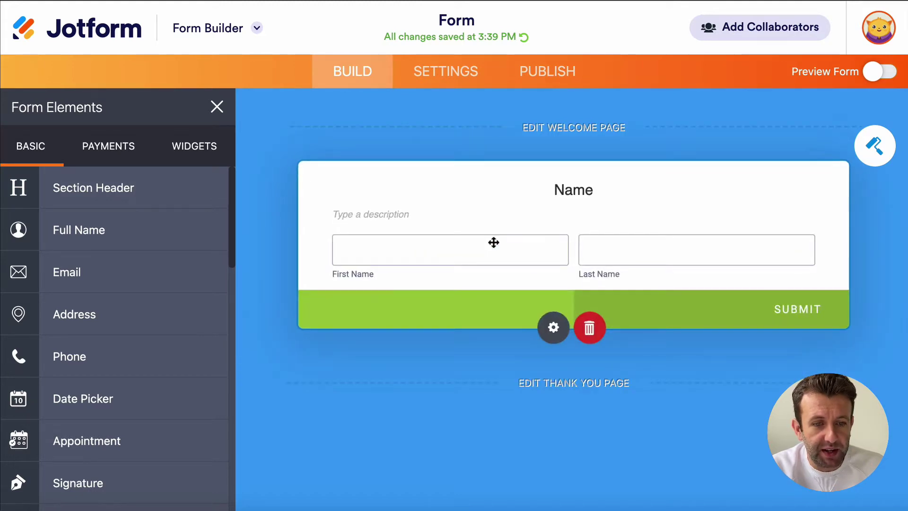
drag(67, 272, 497, 406)
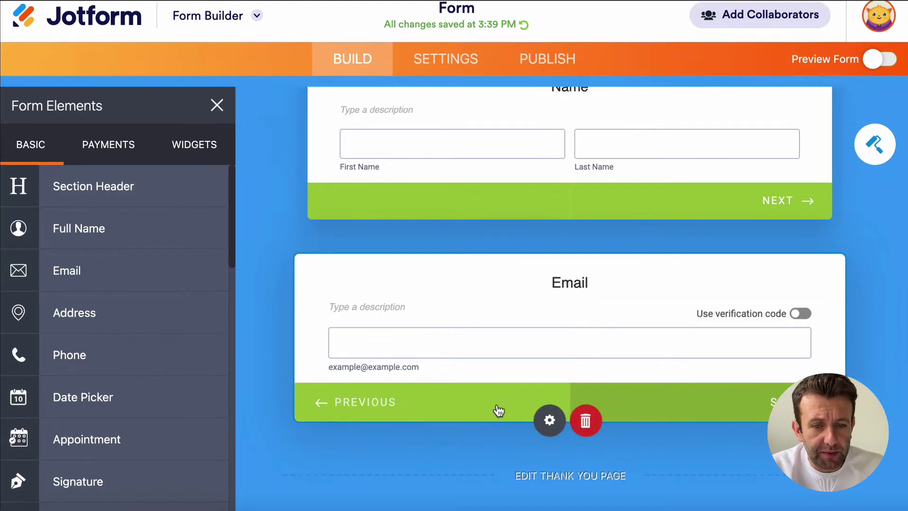
scroll(151, 370, down, 10)
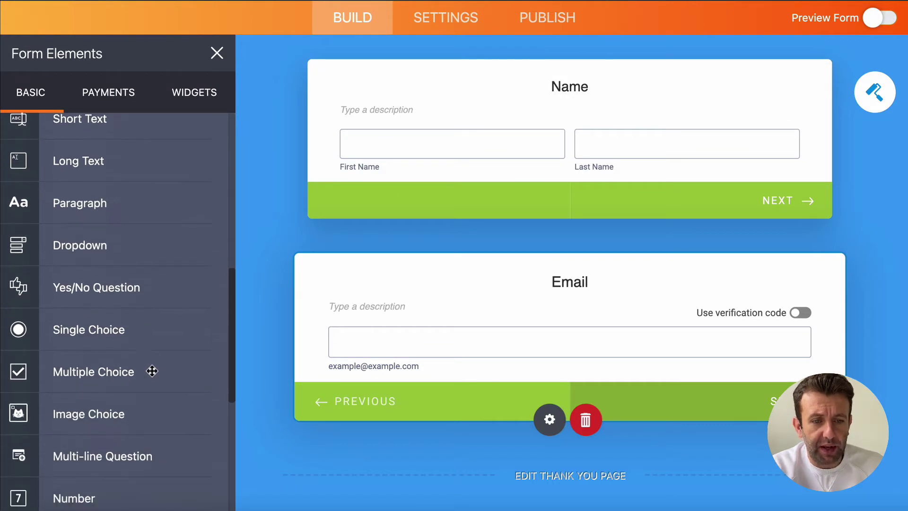
drag(102, 239, 481, 256)
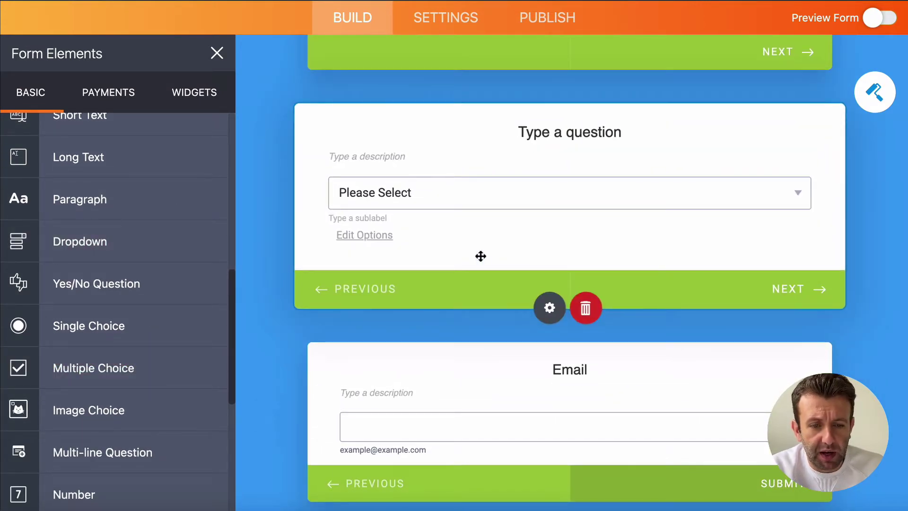
scroll(102, 417, down, 7)
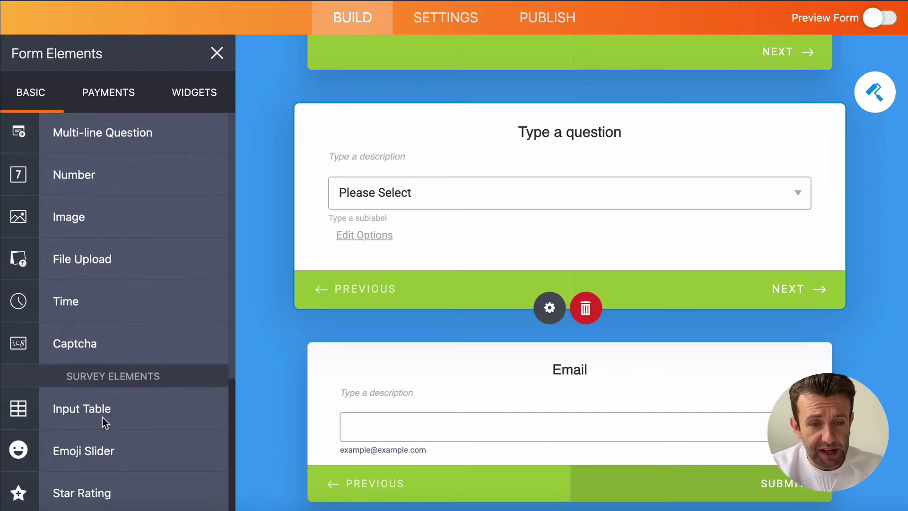
drag(101, 488, 500, 356)
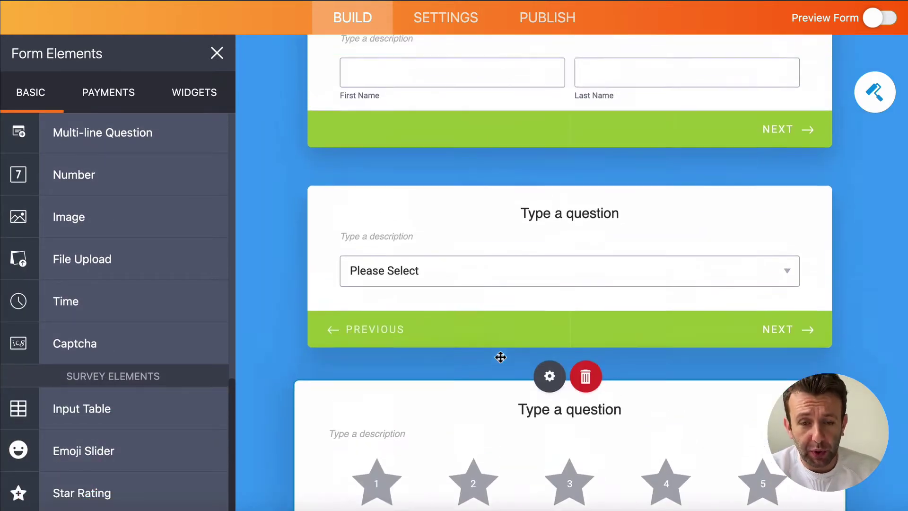
Title the dropdown 'What product did you buy?' with options Flamethrower, Laser Gun and Water Pistol
click(554, 236)
text(W)
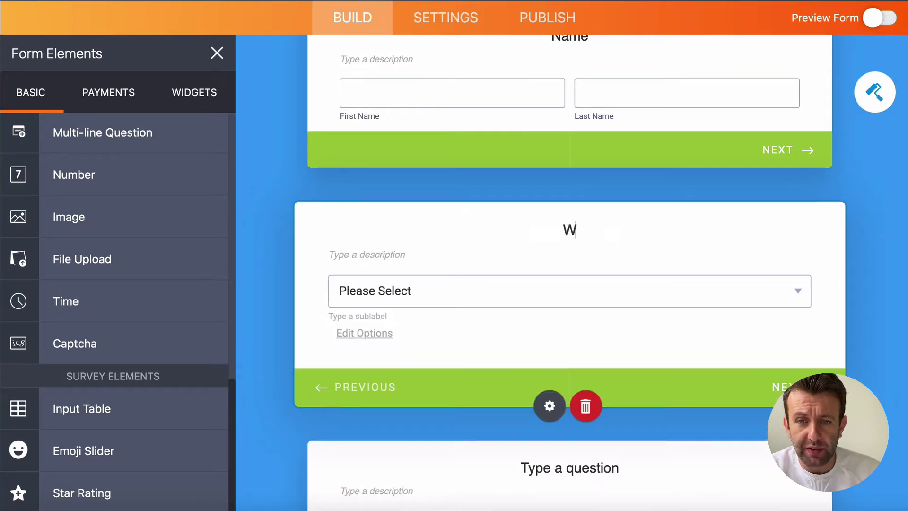
text(hat product did you buy?)
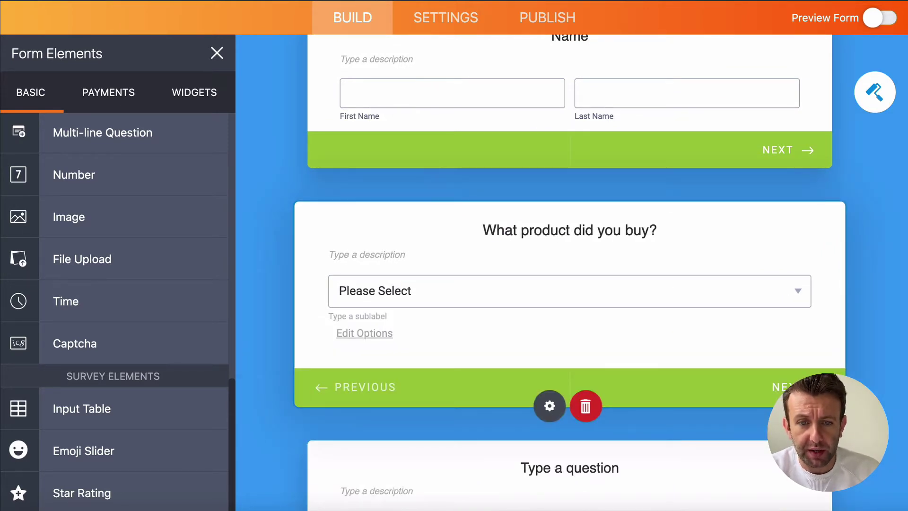
click(523, 305)
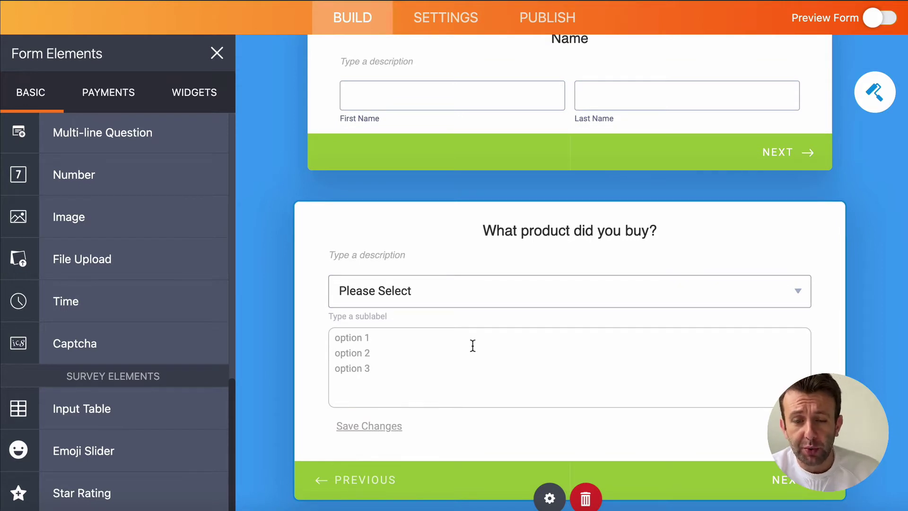
text(Flamethrower)
key(Return)
text(Laser )
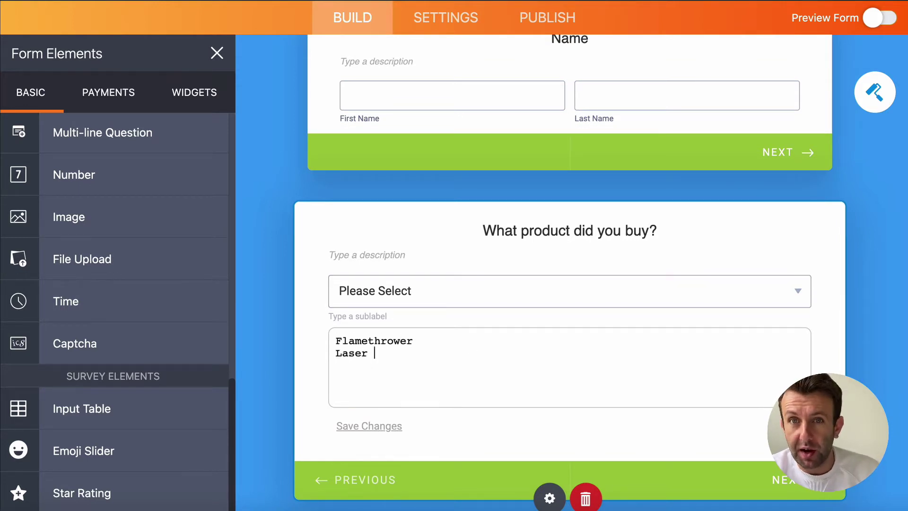
text(Gun)
key(Return)
text(Water Pistol)
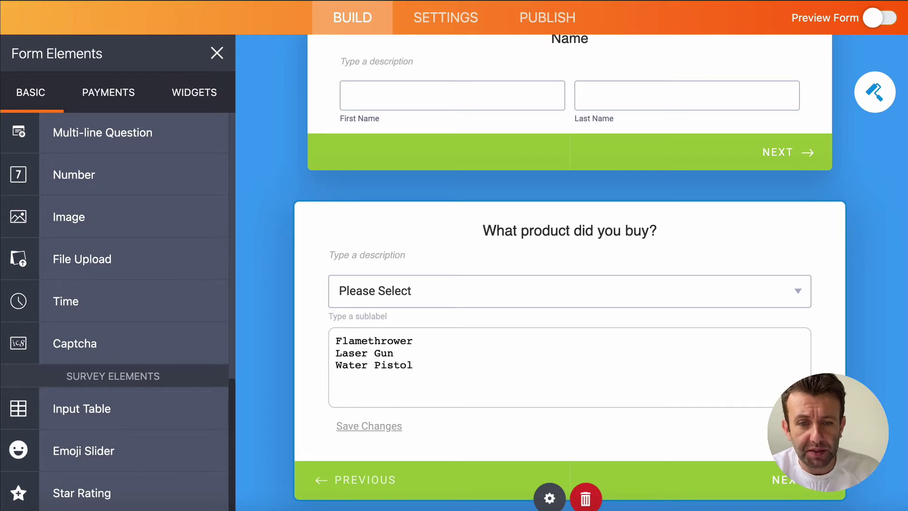
Save the dropdown's options and make the product question required
click(847, 334)
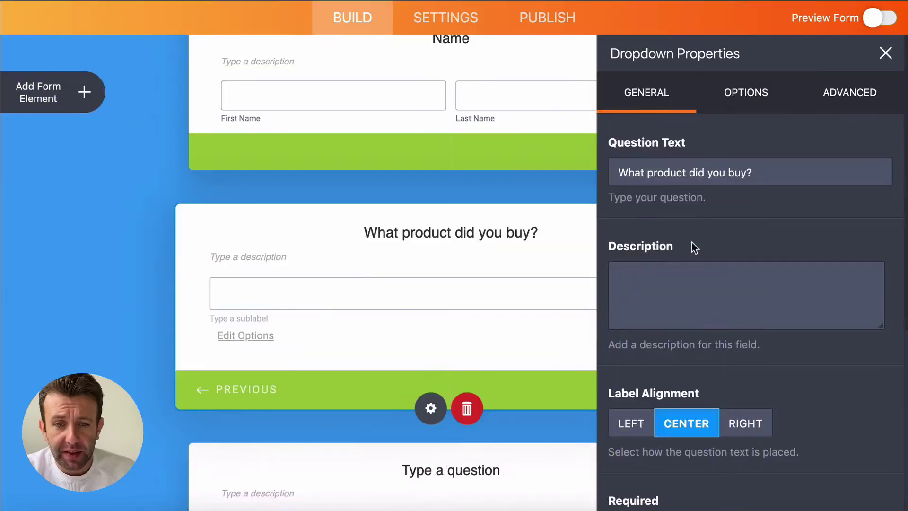
scroll(693, 245, down, 4)
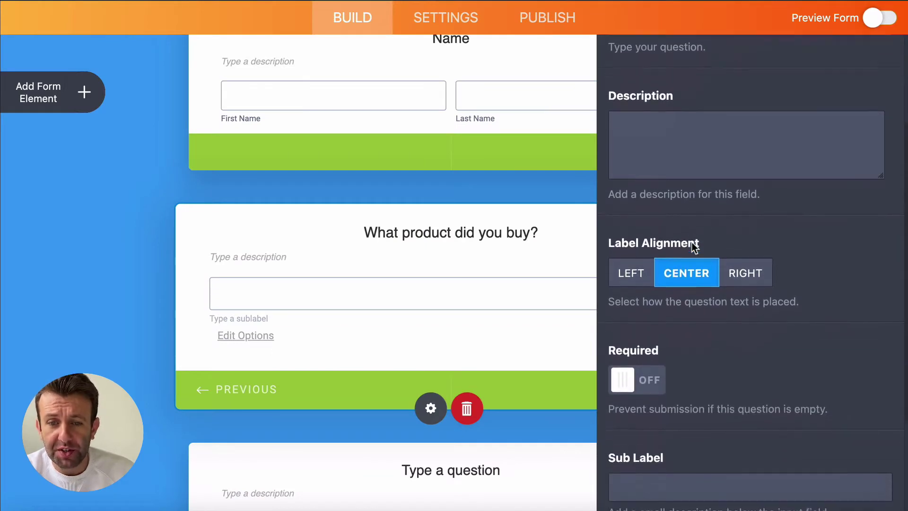
scroll(694, 247, down, 2)
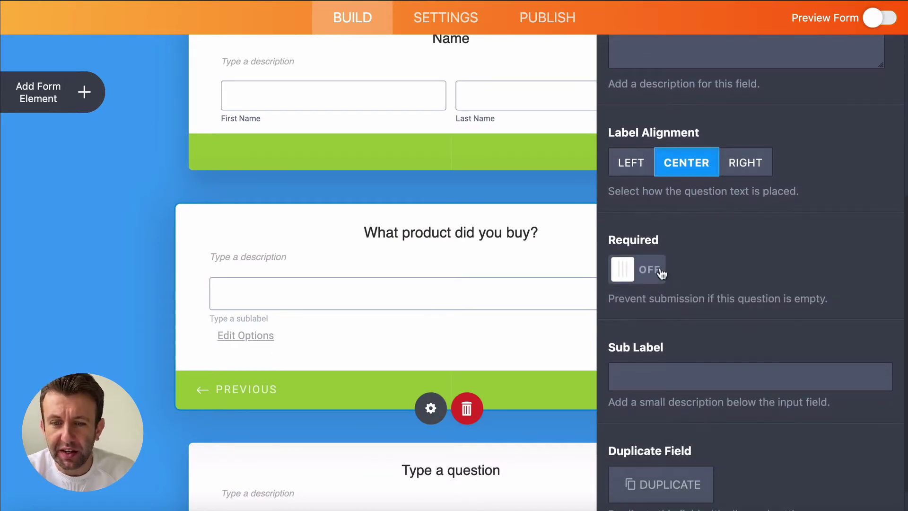
click(647, 277)
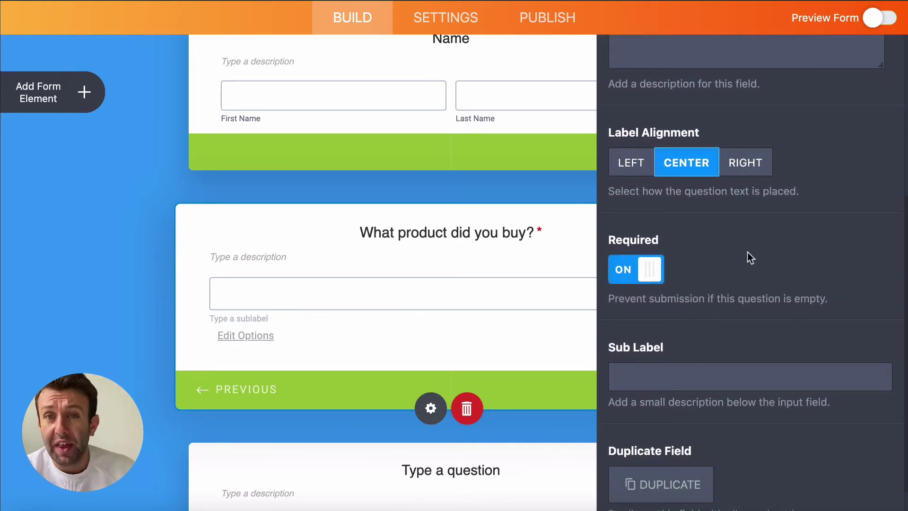
Review the dropdown's predefined option sets, then bring up the Star Rating properties
scroll(747, 251, up, 3)
scroll(749, 246, up, 3)
click(736, 96)
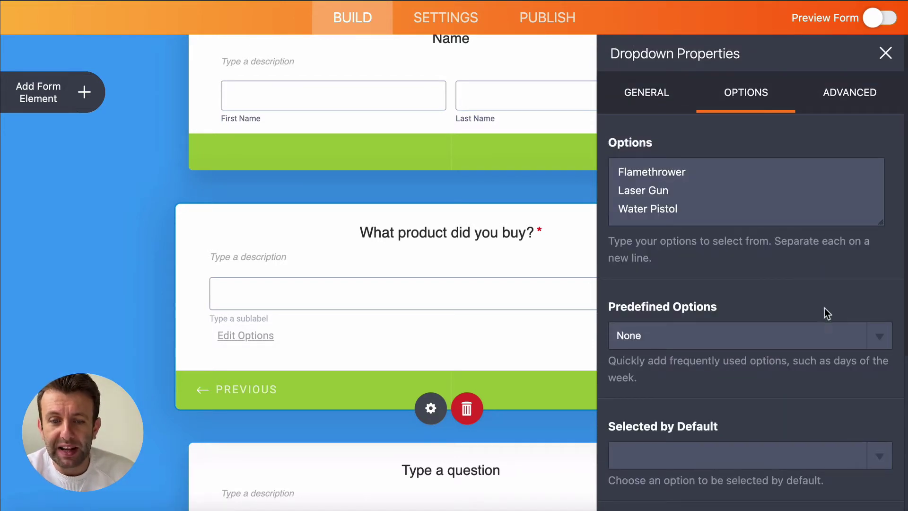
click(873, 334)
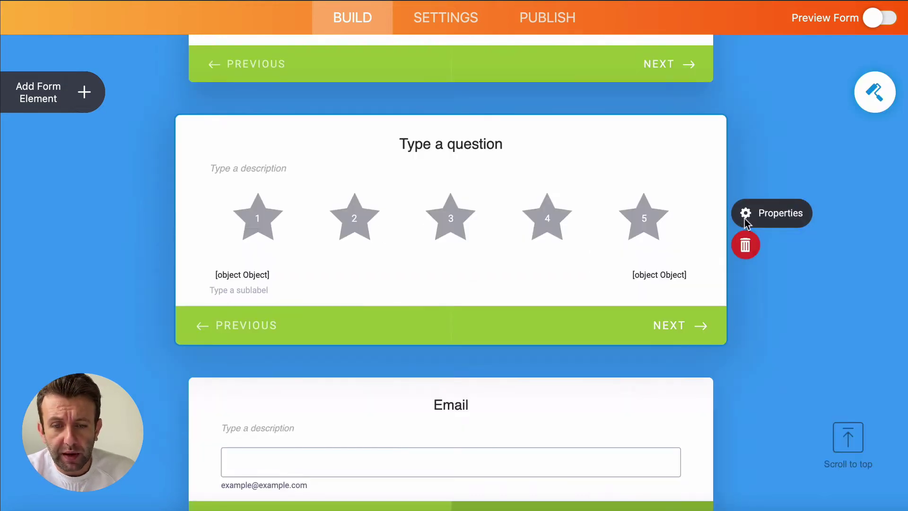
click(745, 219)
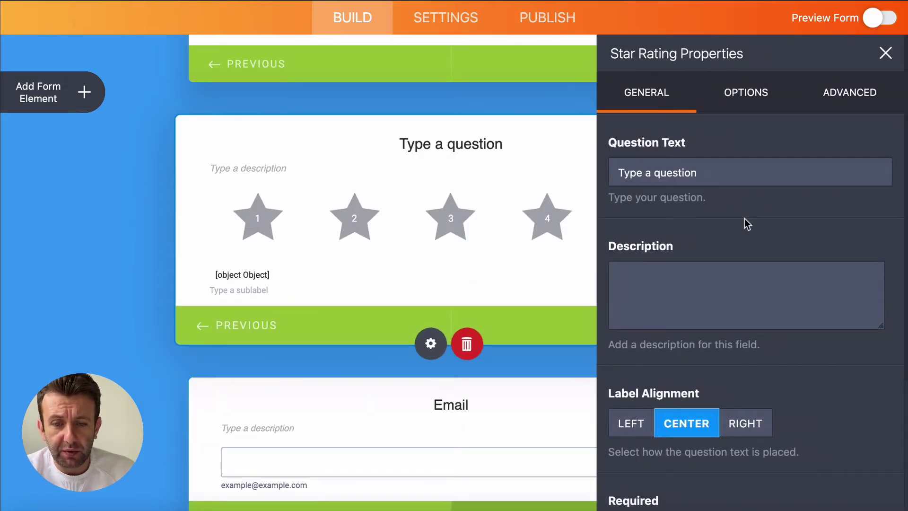
Keep the star symbol, change the rating amount to 7 stars, and close its properties
click(747, 102)
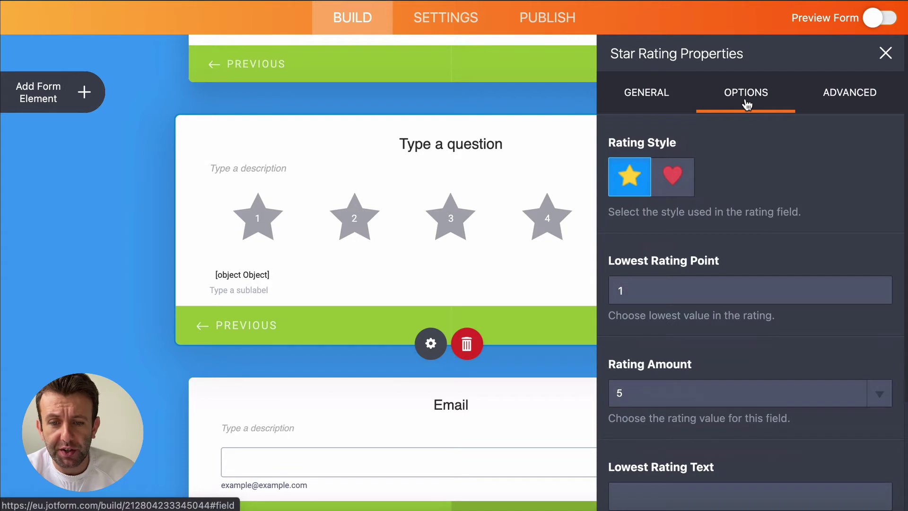
click(679, 182)
click(634, 184)
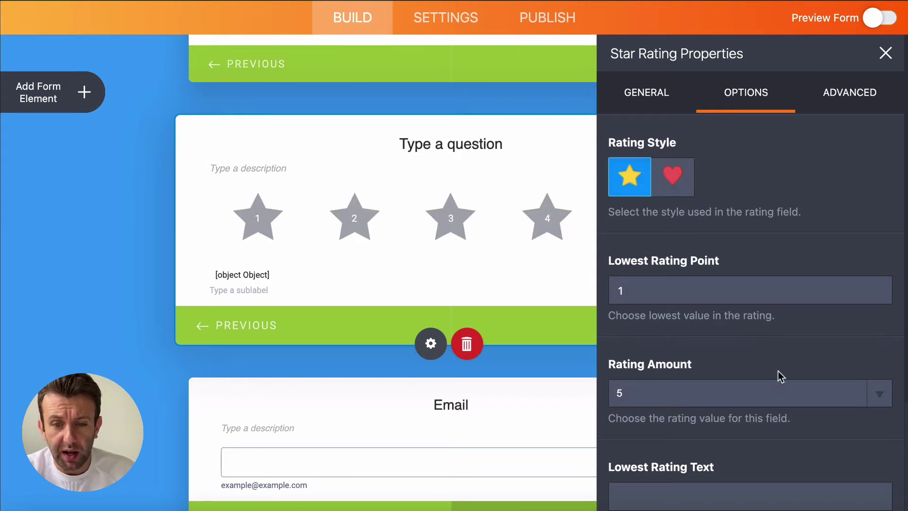
click(878, 394)
click(800, 428)
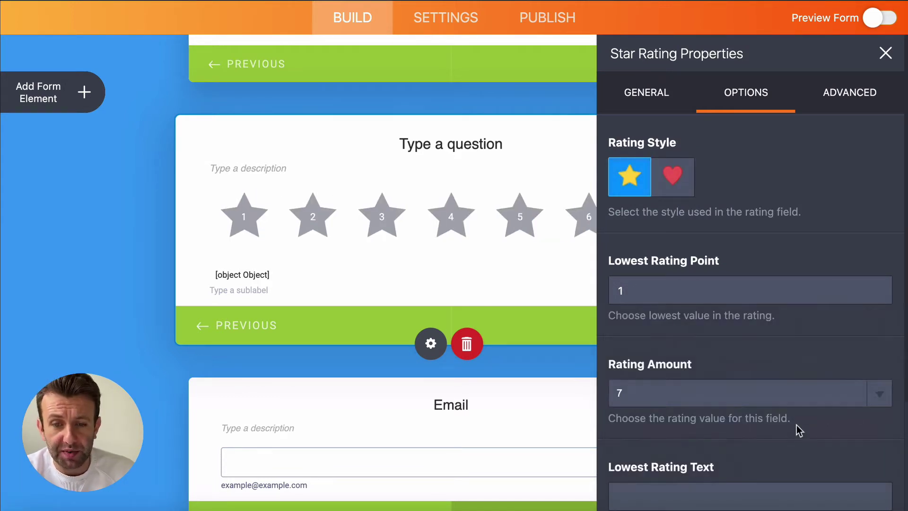
click(885, 53)
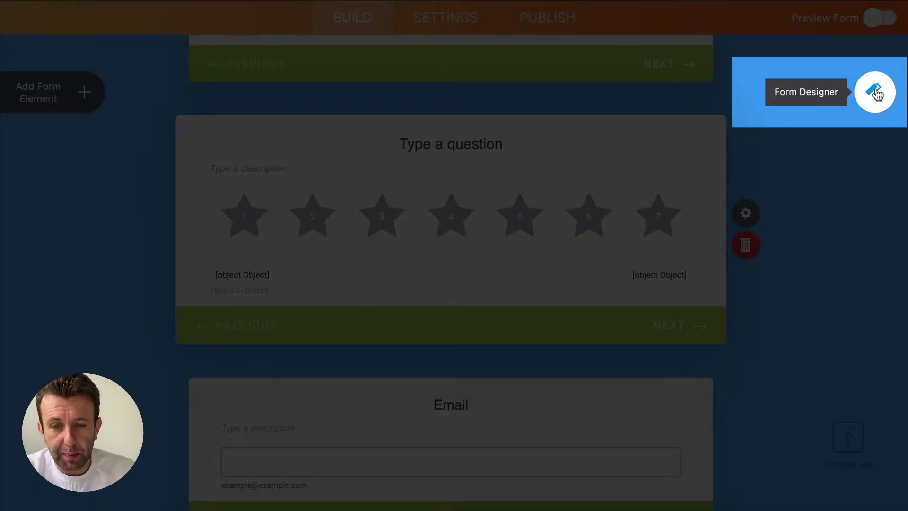
Give the form the Boats Maze video background theme in Form Designer, checking colours, images and layout
click(876, 93)
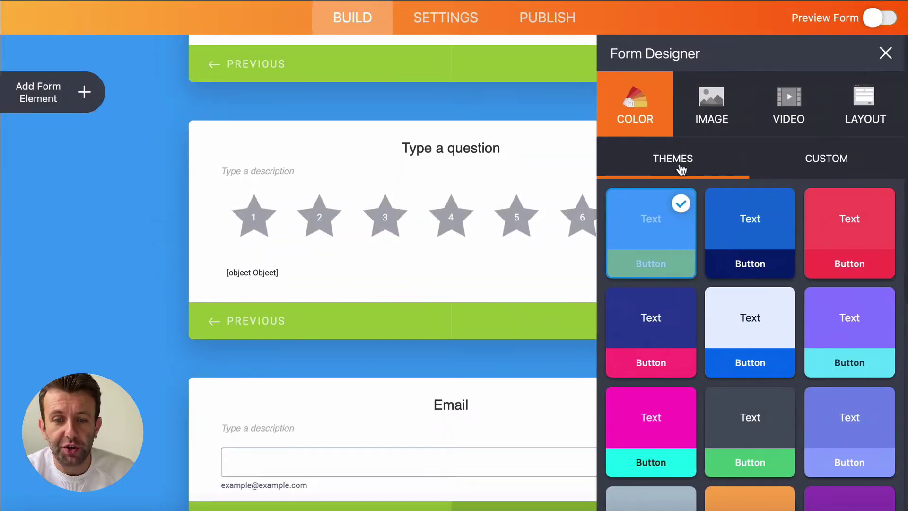
click(795, 168)
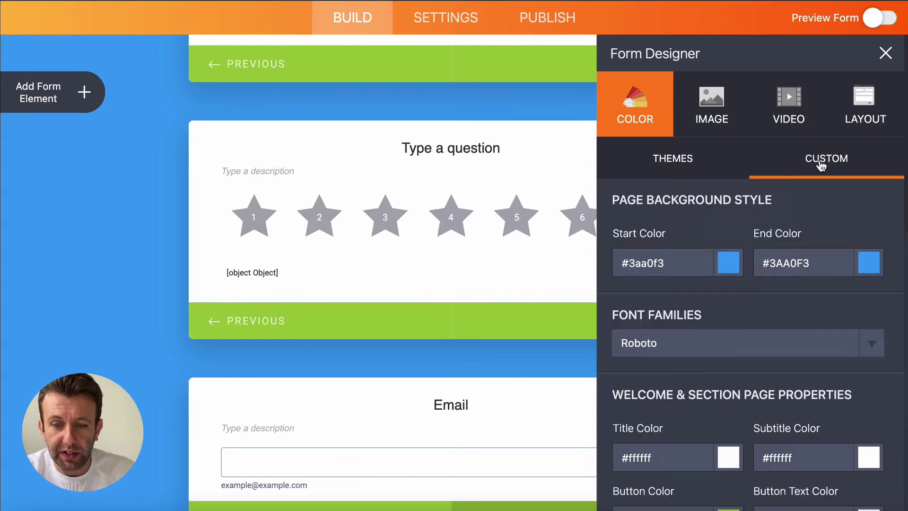
click(721, 122)
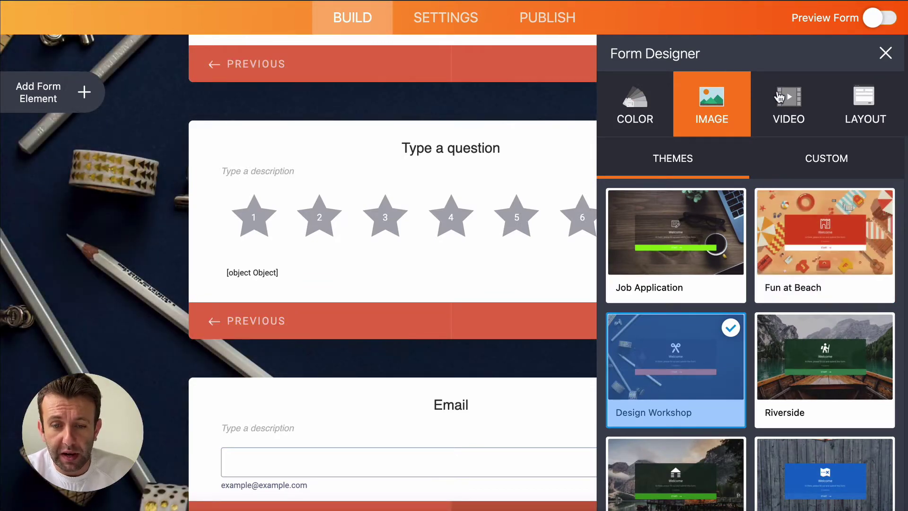
click(783, 122)
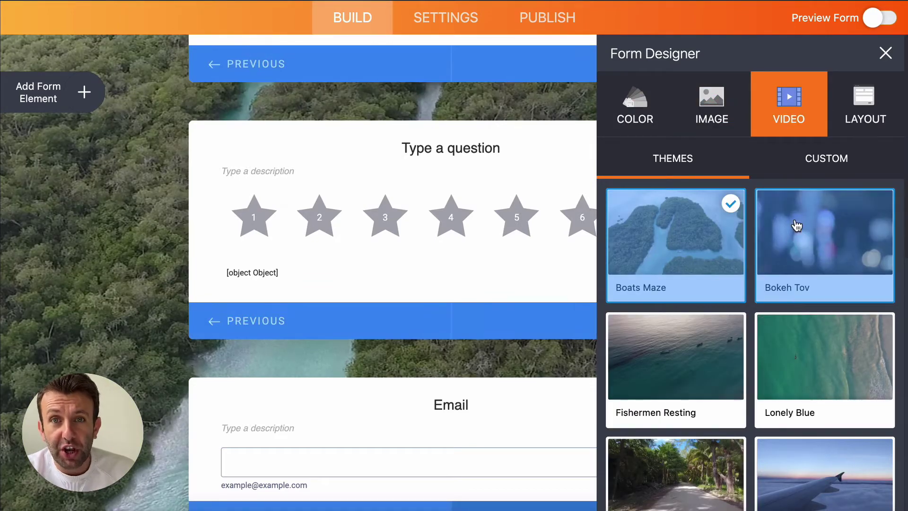
click(860, 118)
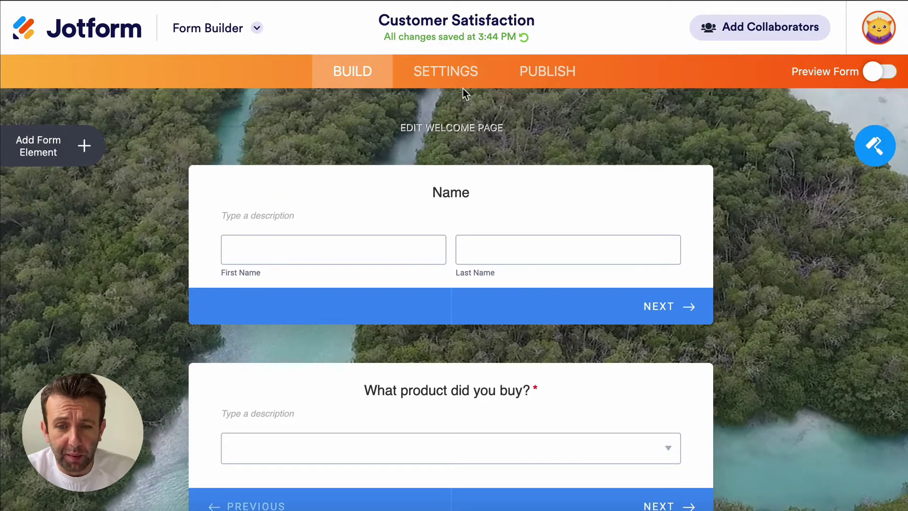
Open the form settings and browse the available Integrations
click(446, 72)
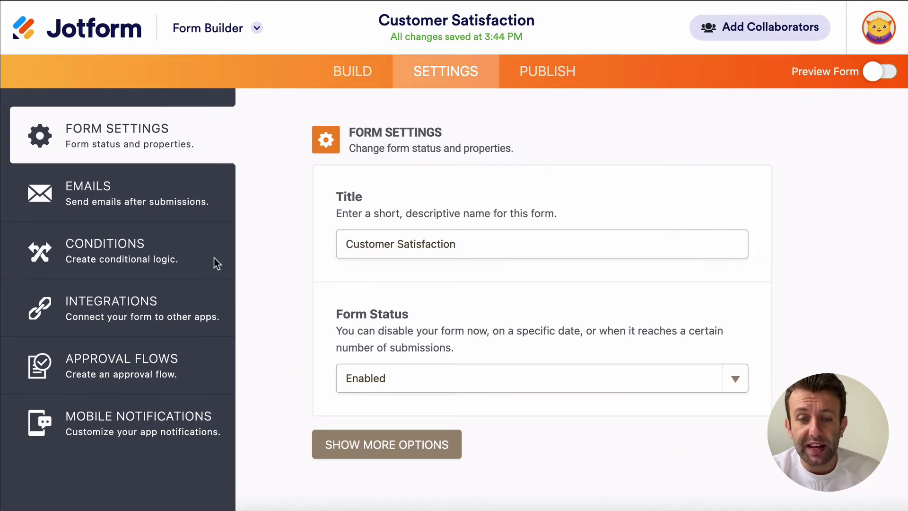
click(179, 315)
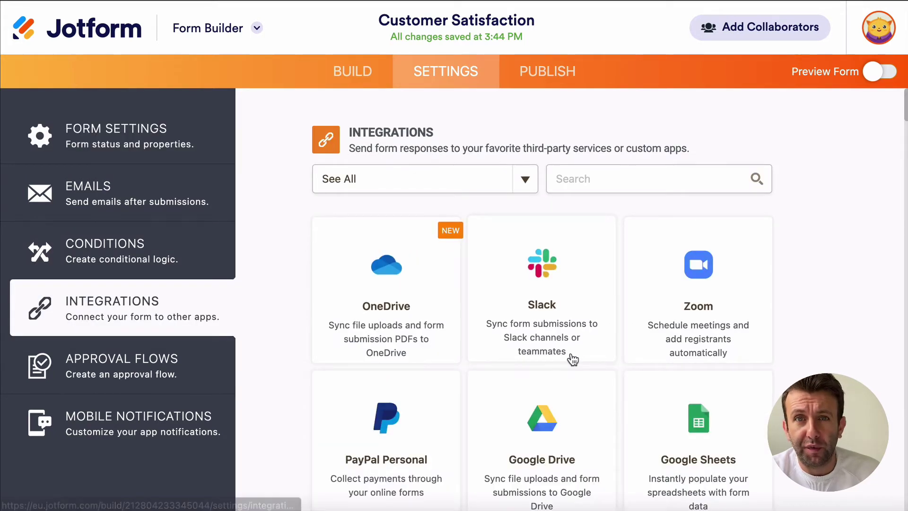
scroll(572, 359, down, 2)
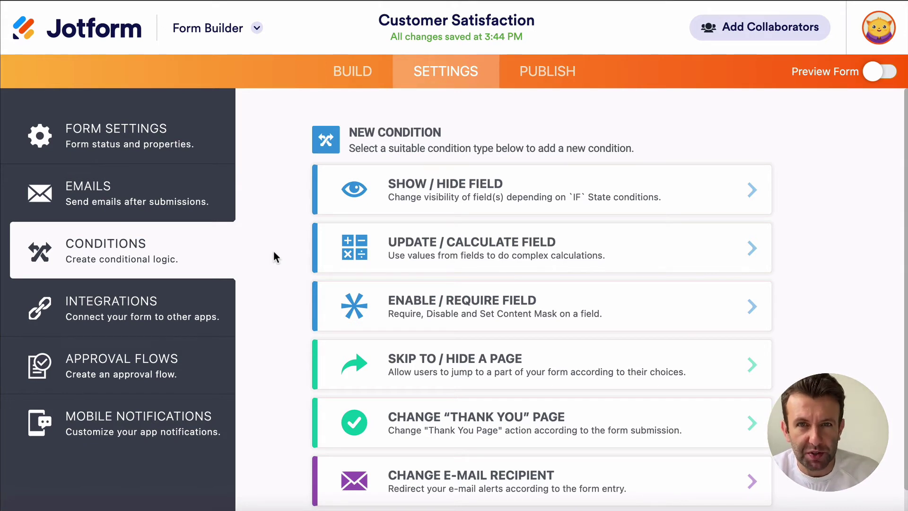
Create a Show/Hide condition: IF What product did you buy? Is Equal To Water Pistol
click(661, 194)
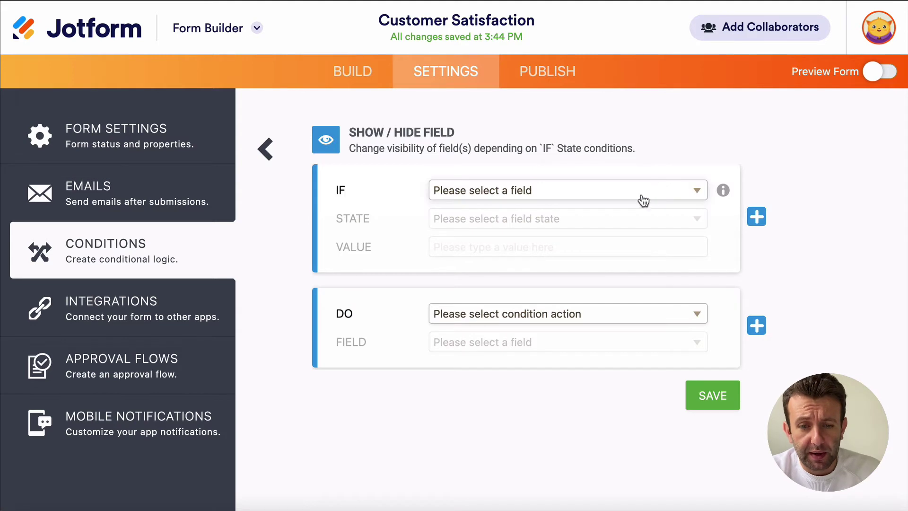
click(640, 194)
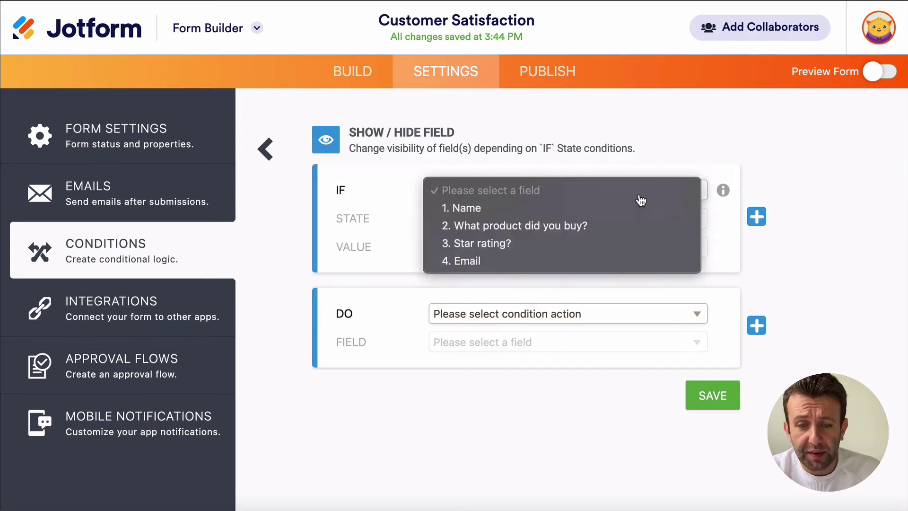
click(622, 225)
click(623, 228)
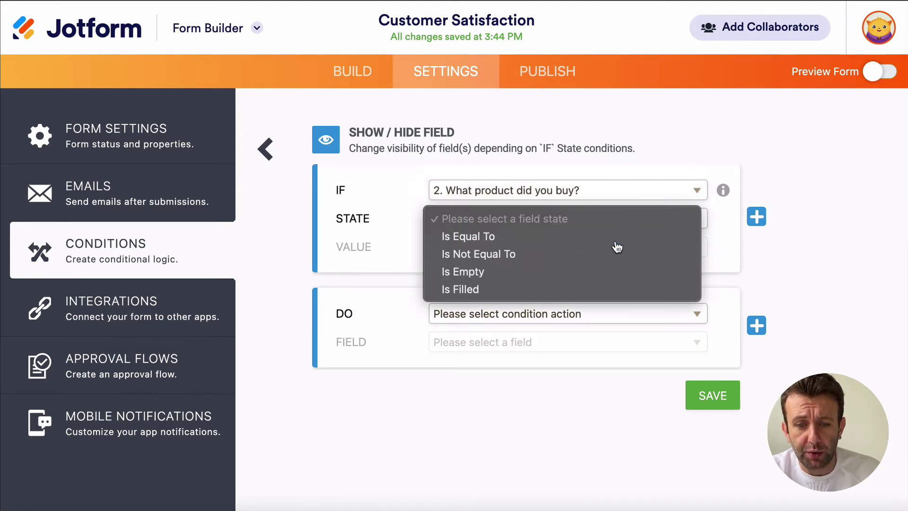
click(617, 240)
click(618, 249)
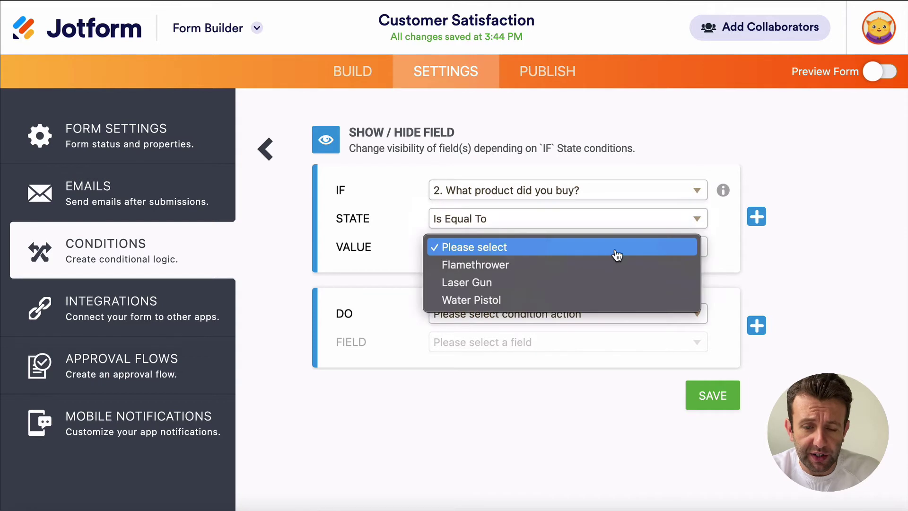
click(609, 301)
Make the condition show Star rating?, save it, and go to the Publish page
click(606, 314)
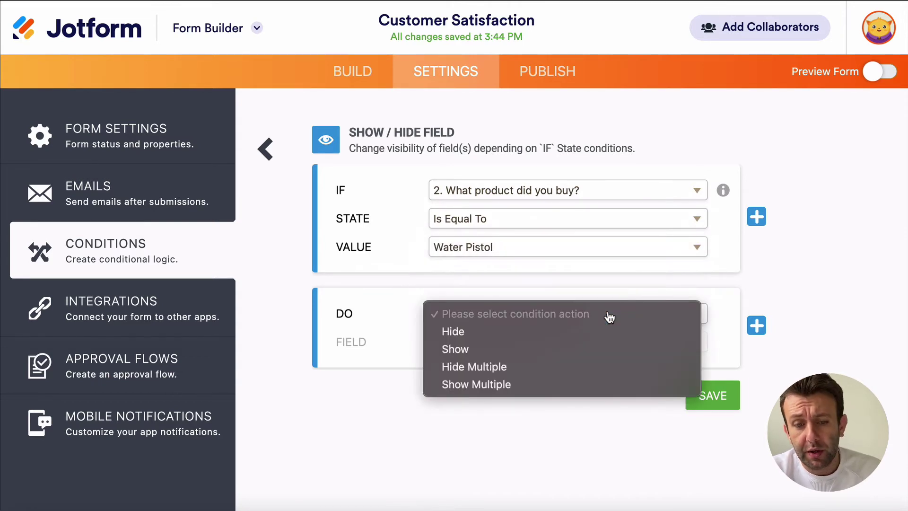
click(604, 349)
click(602, 343)
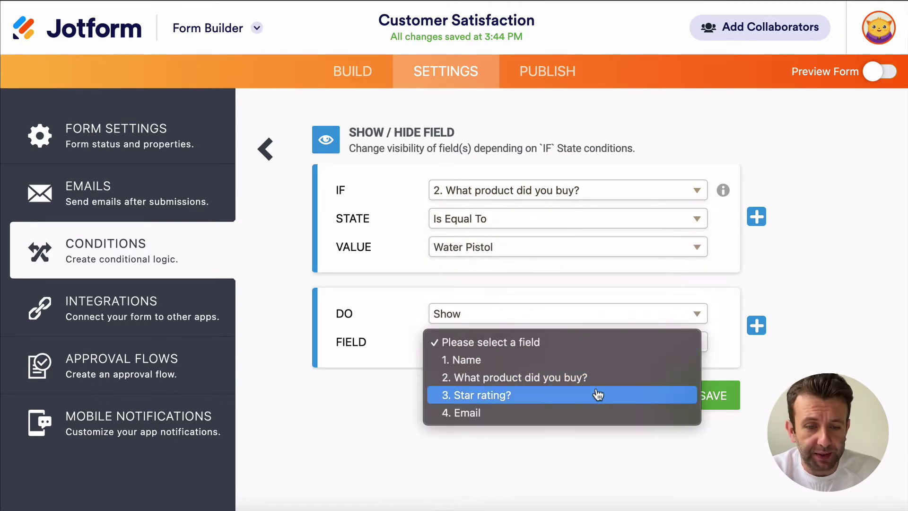
click(613, 395)
click(710, 396)
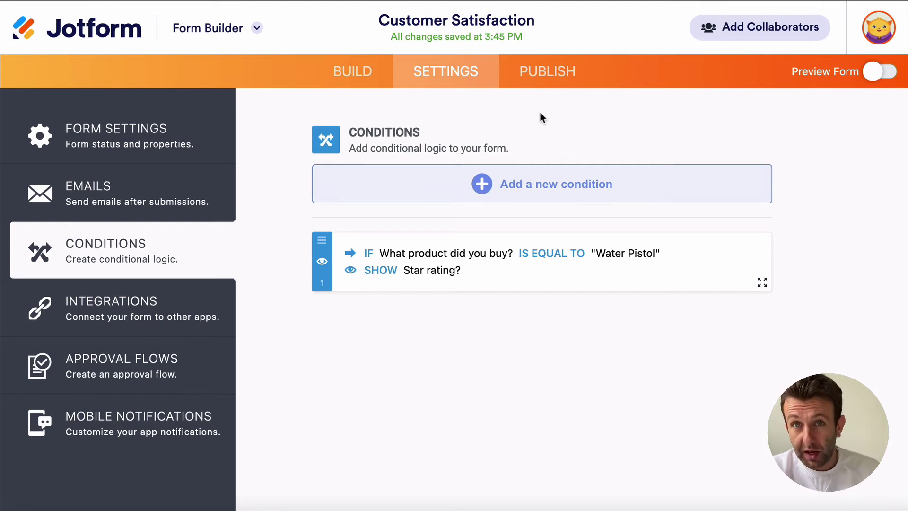
click(537, 81)
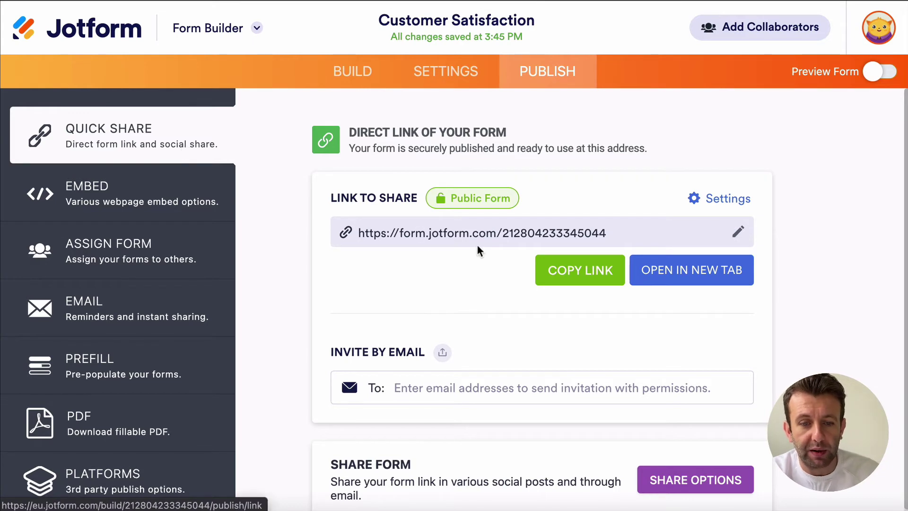
Look through the form's embed code options in the Publish sidebar
click(105, 208)
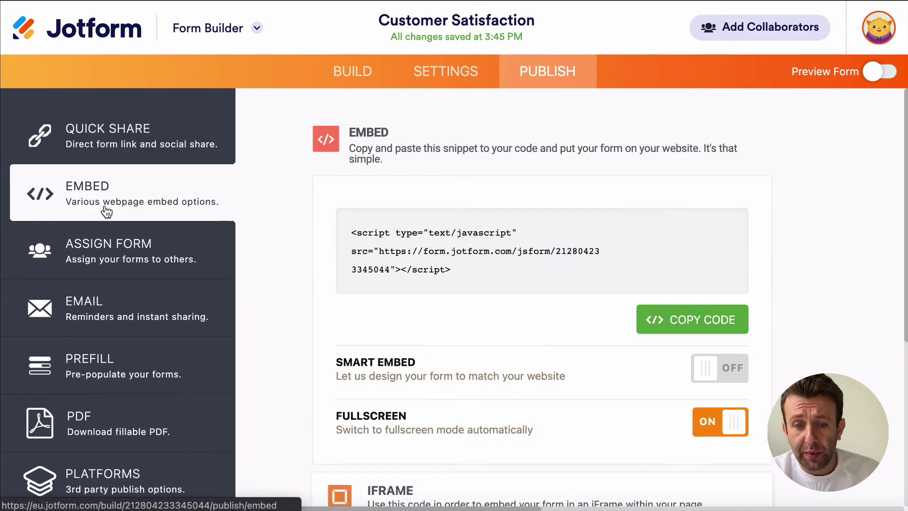
scroll(263, 299, down, 6)
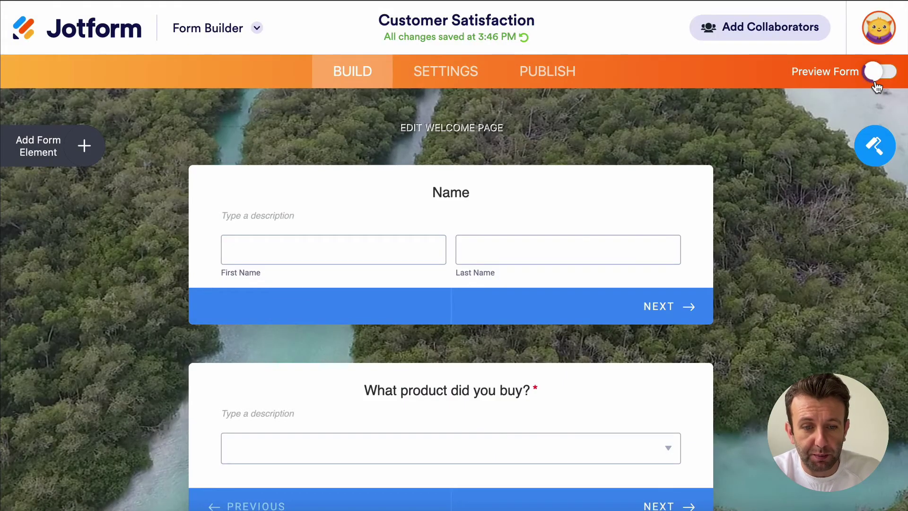
click(876, 76)
click(575, 391)
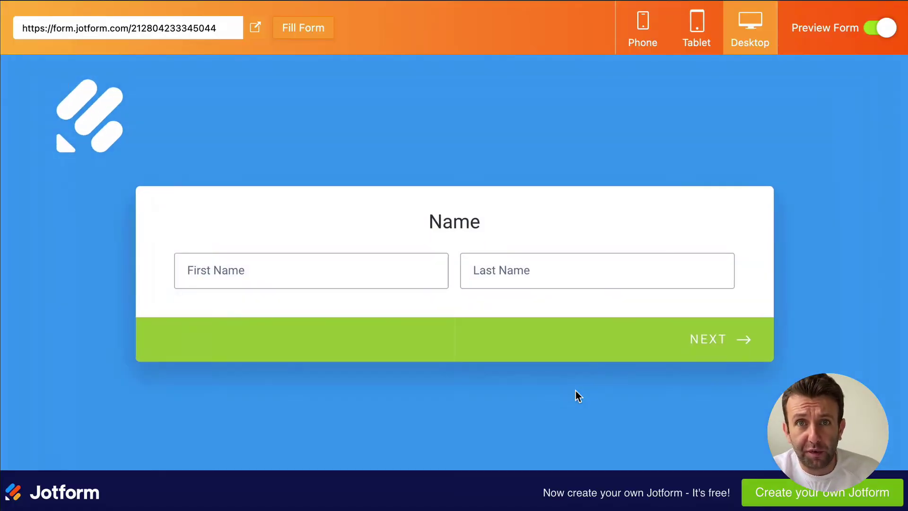
click(680, 349)
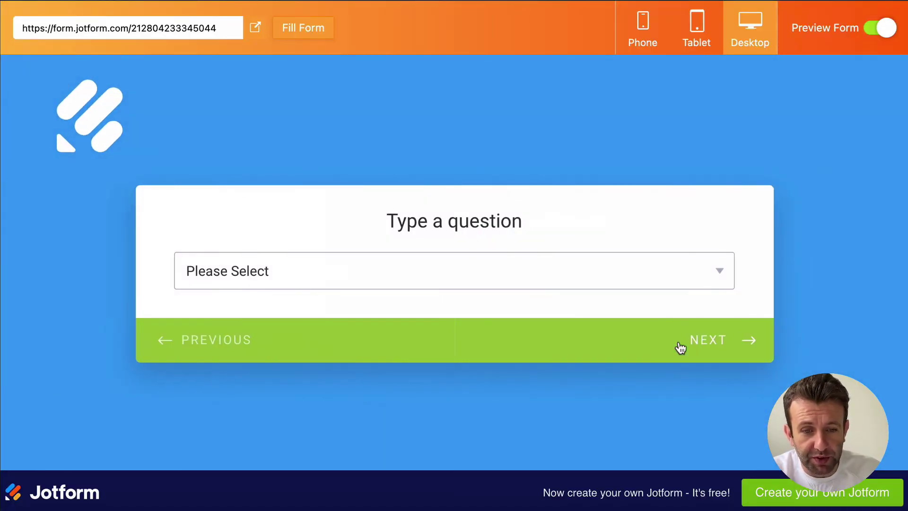
click(706, 50)
scroll(688, 329, down, 5)
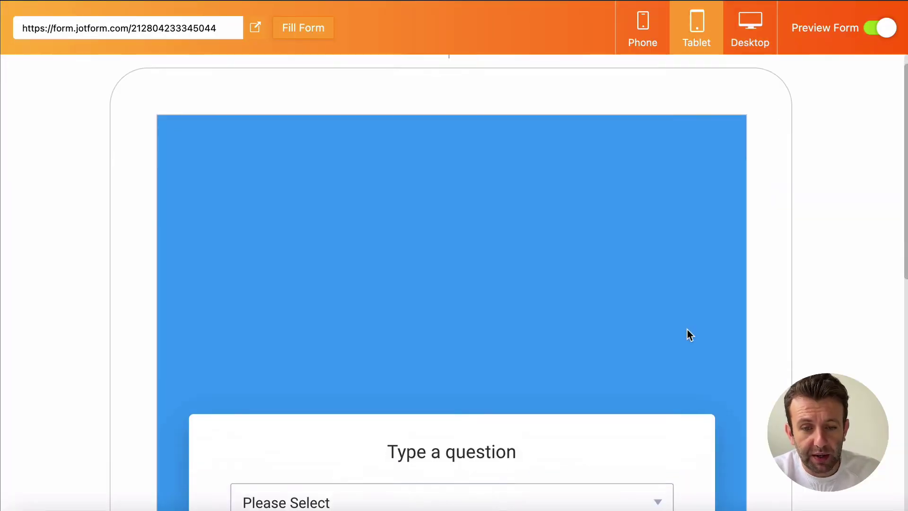
click(643, 28)
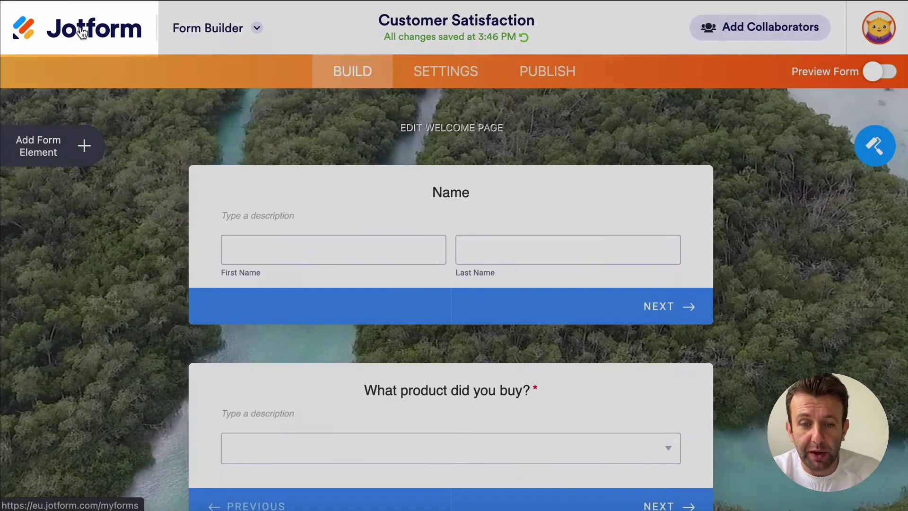
Go back to My Forms via the Jotform logo to see the Customer Satisfaction form listed
click(82, 33)
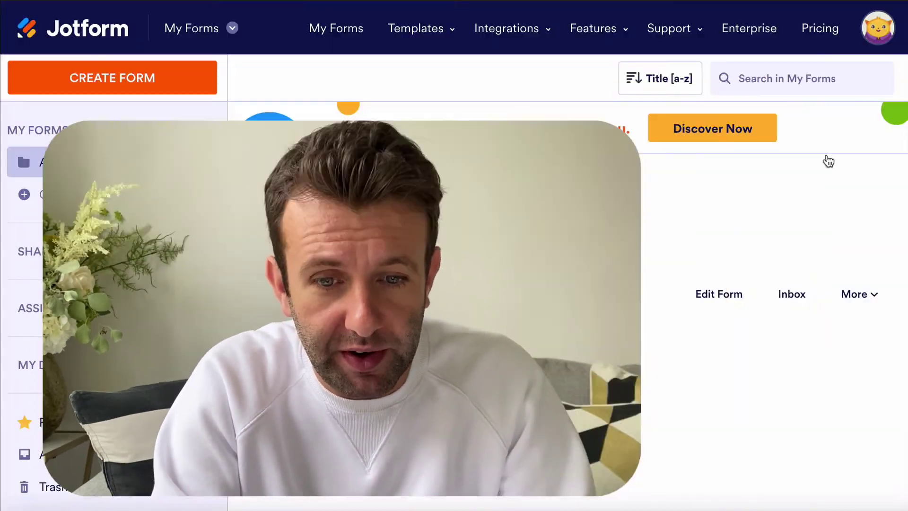
Open the Features and Pricing page from the account menu's usage details
click(874, 37)
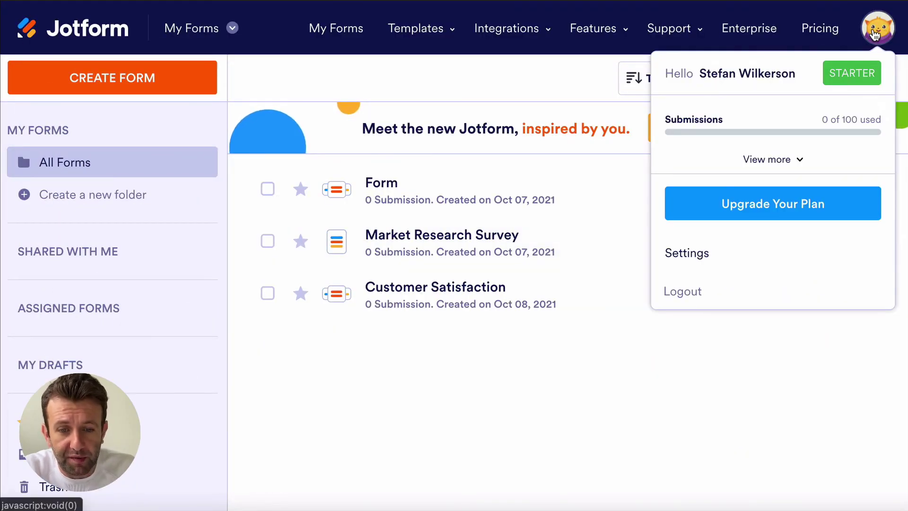
click(798, 161)
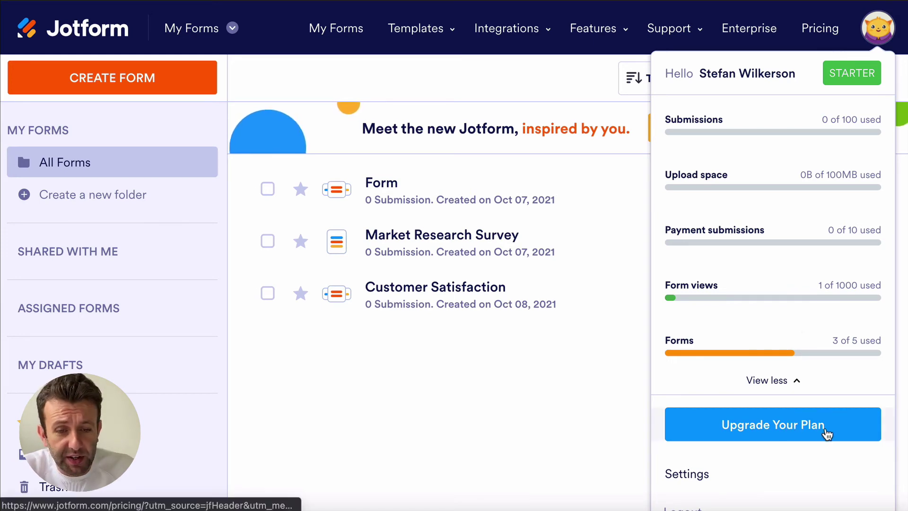
click(794, 428)
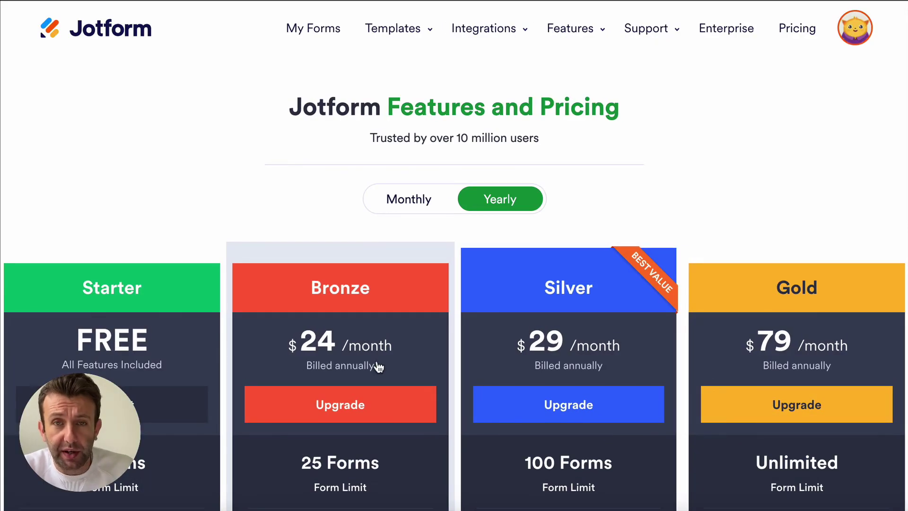